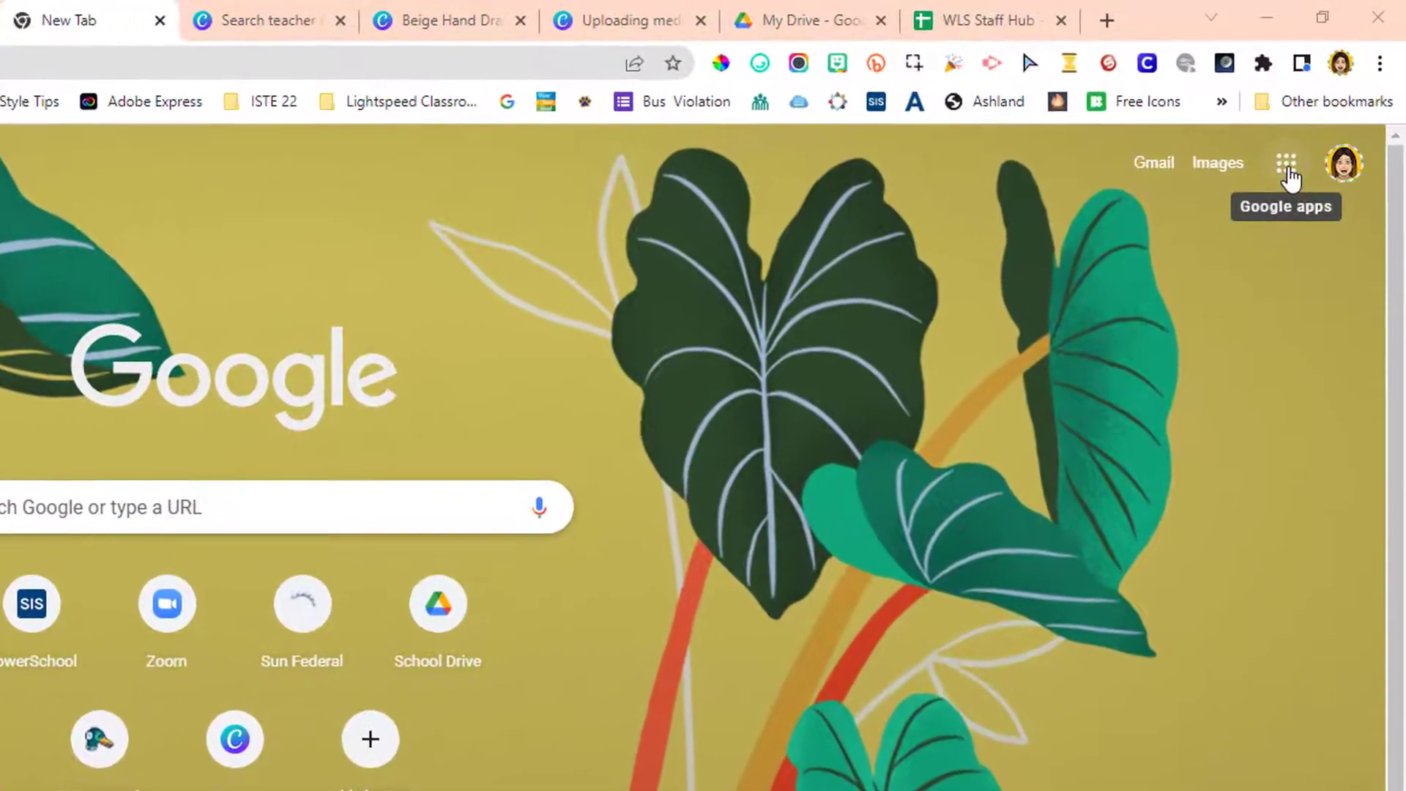
Open Canva from the Google apps list and switch to the personal Education team.
click(1288, 168)
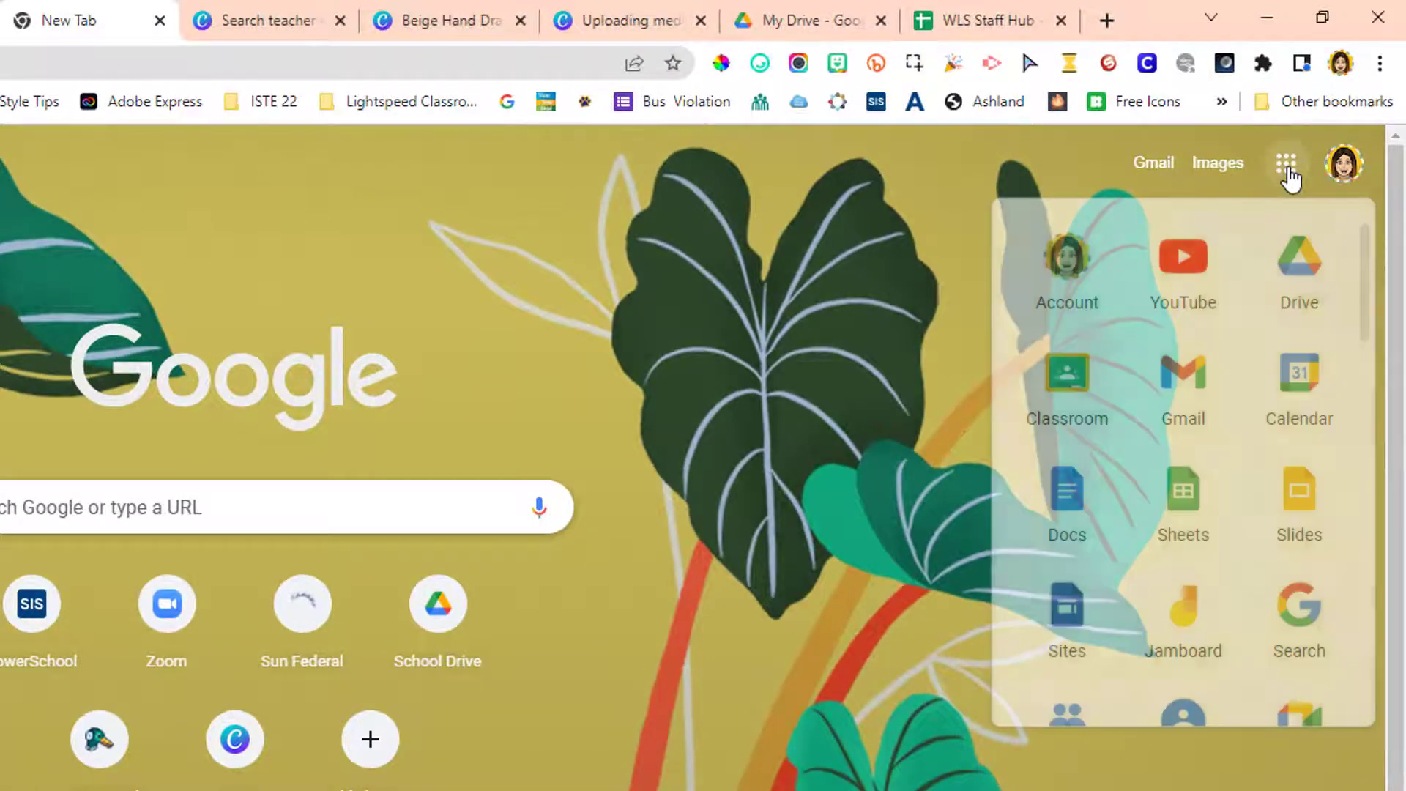
scroll(1238, 542, down, 5)
scroll(1237, 556, down, 8)
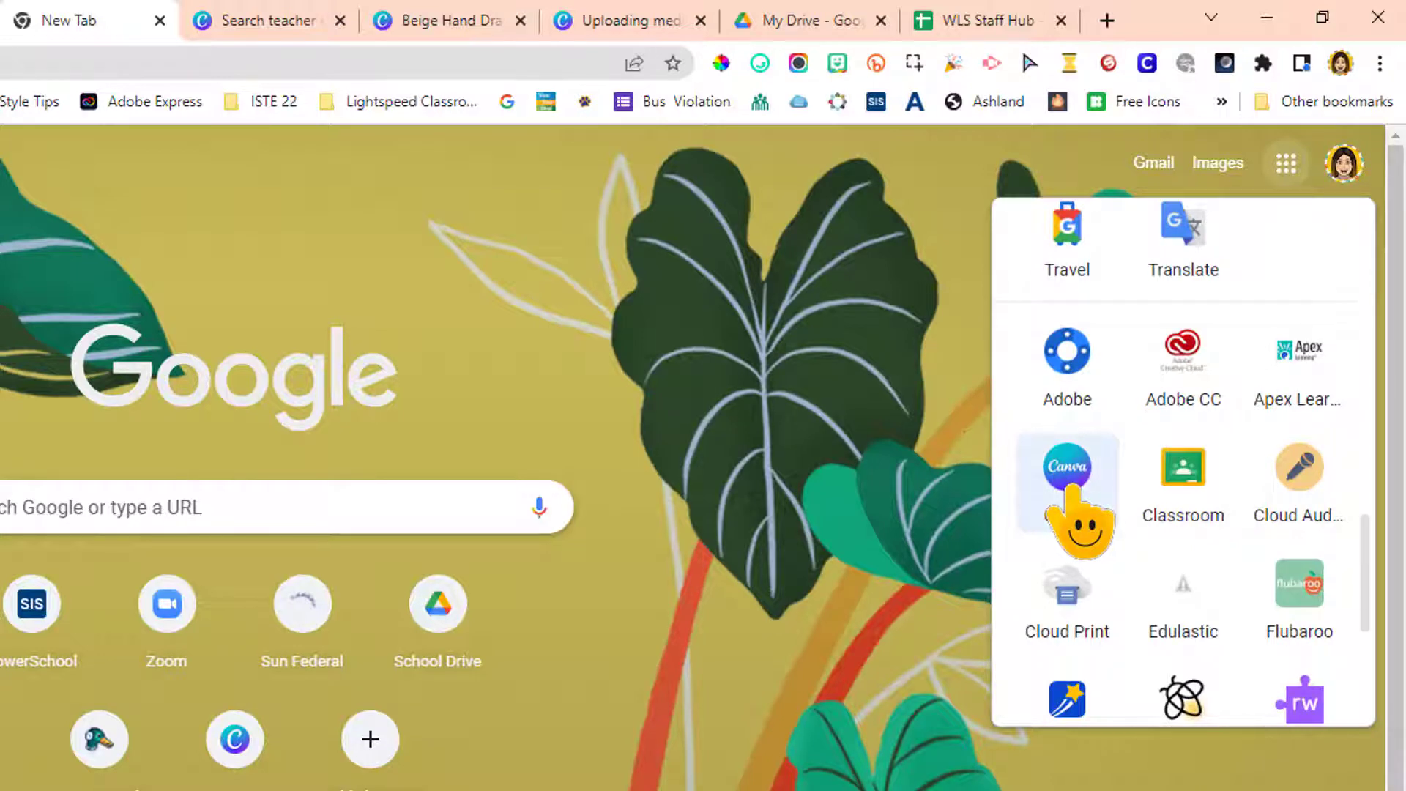
click(1068, 489)
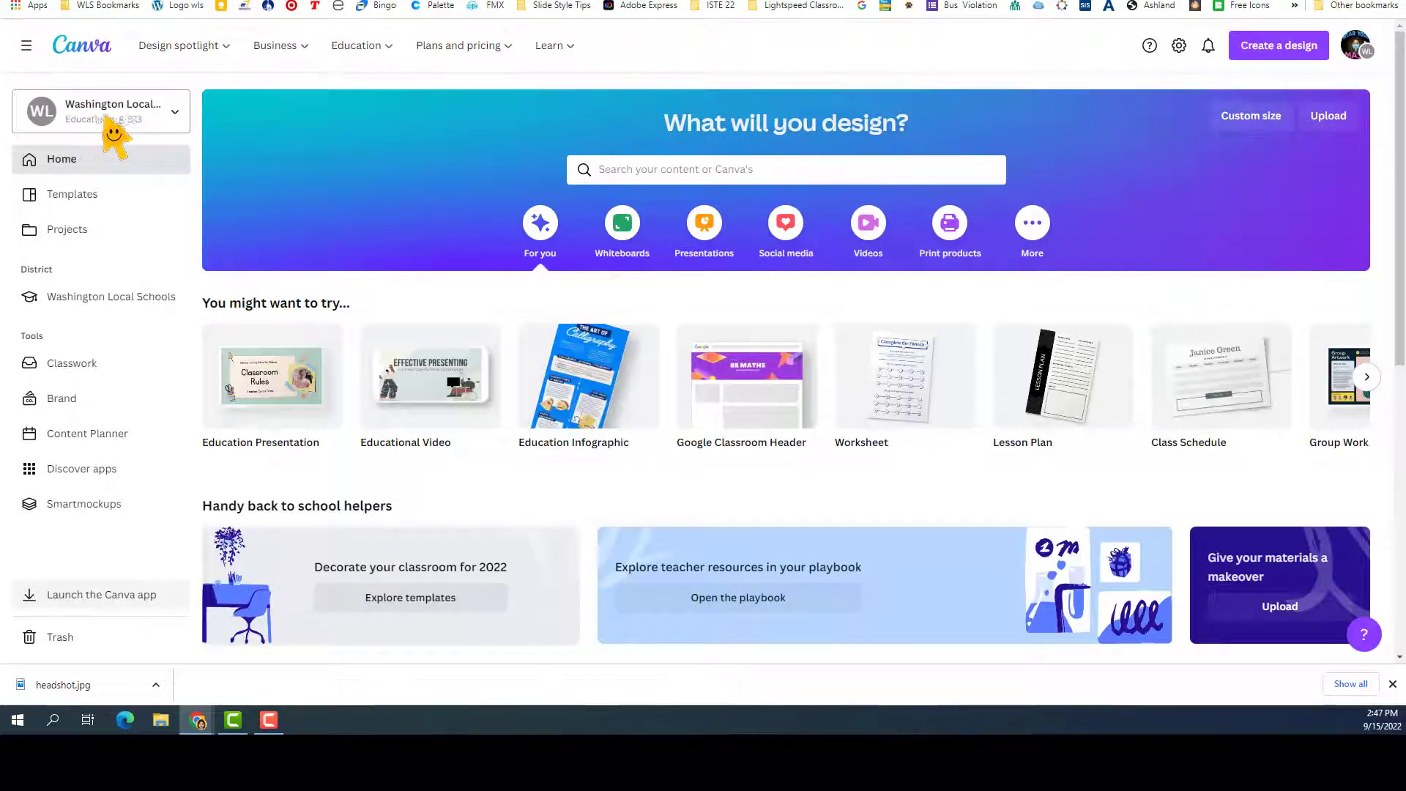
click(130, 123)
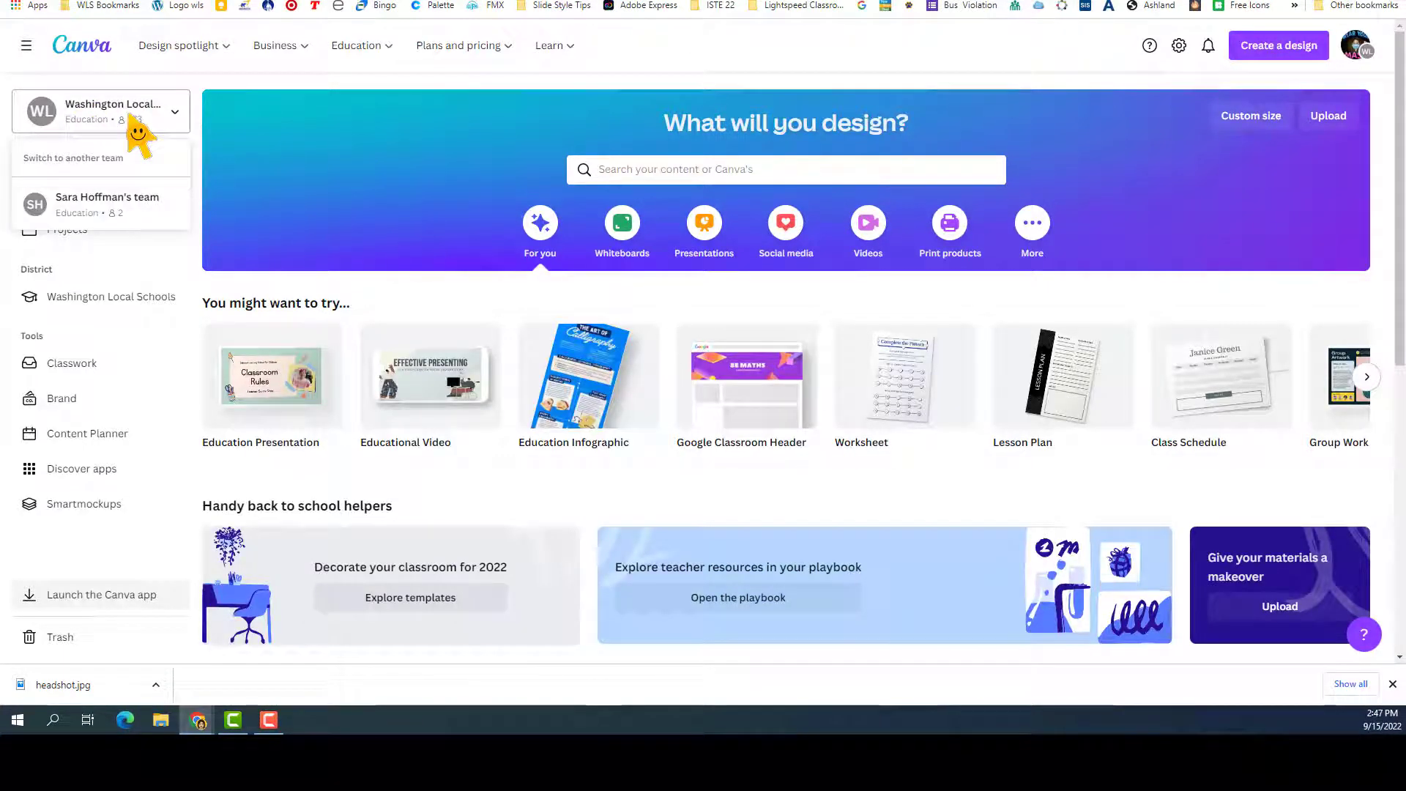
click(103, 206)
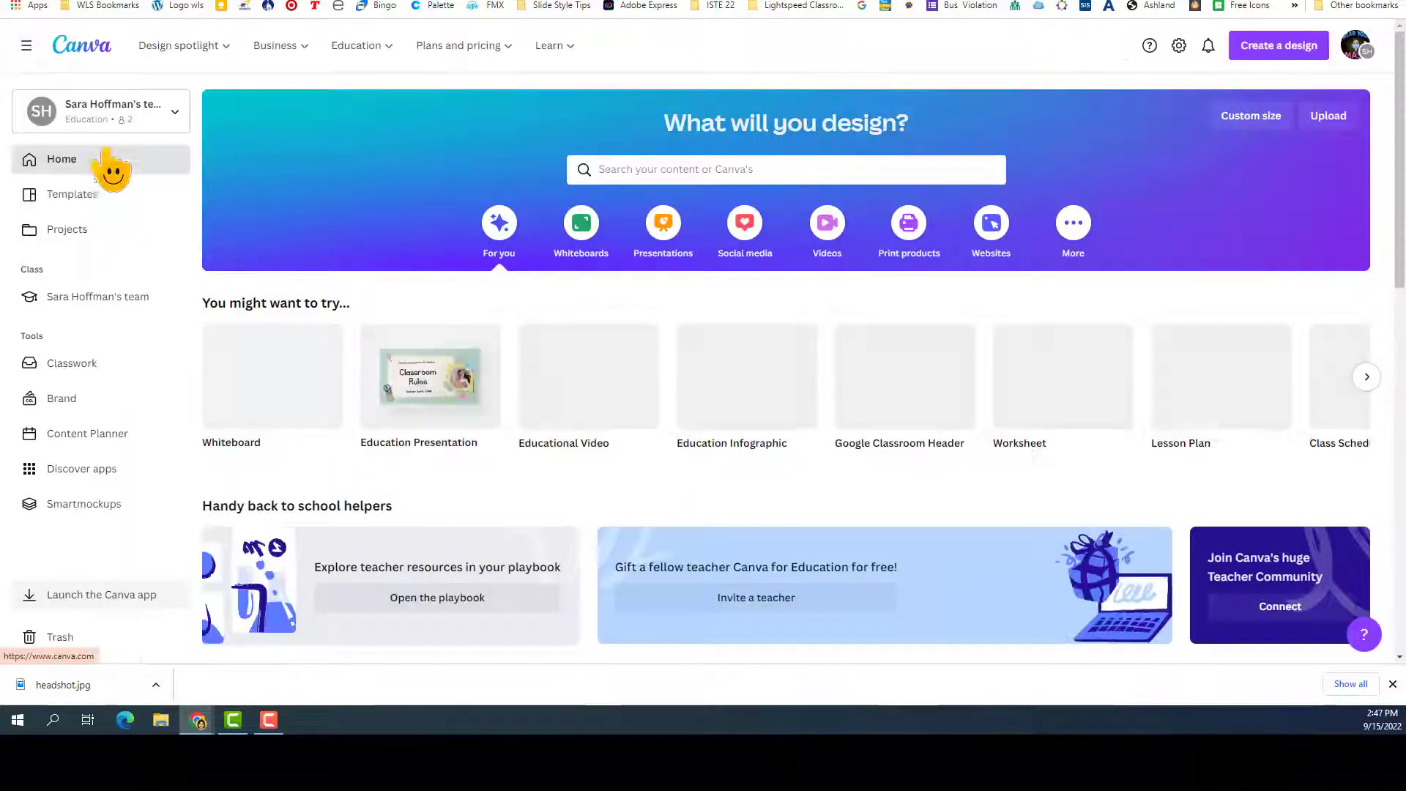
Search the templates for "teacher email signature", filter them by the Email theme and browse the designs.
click(621, 166)
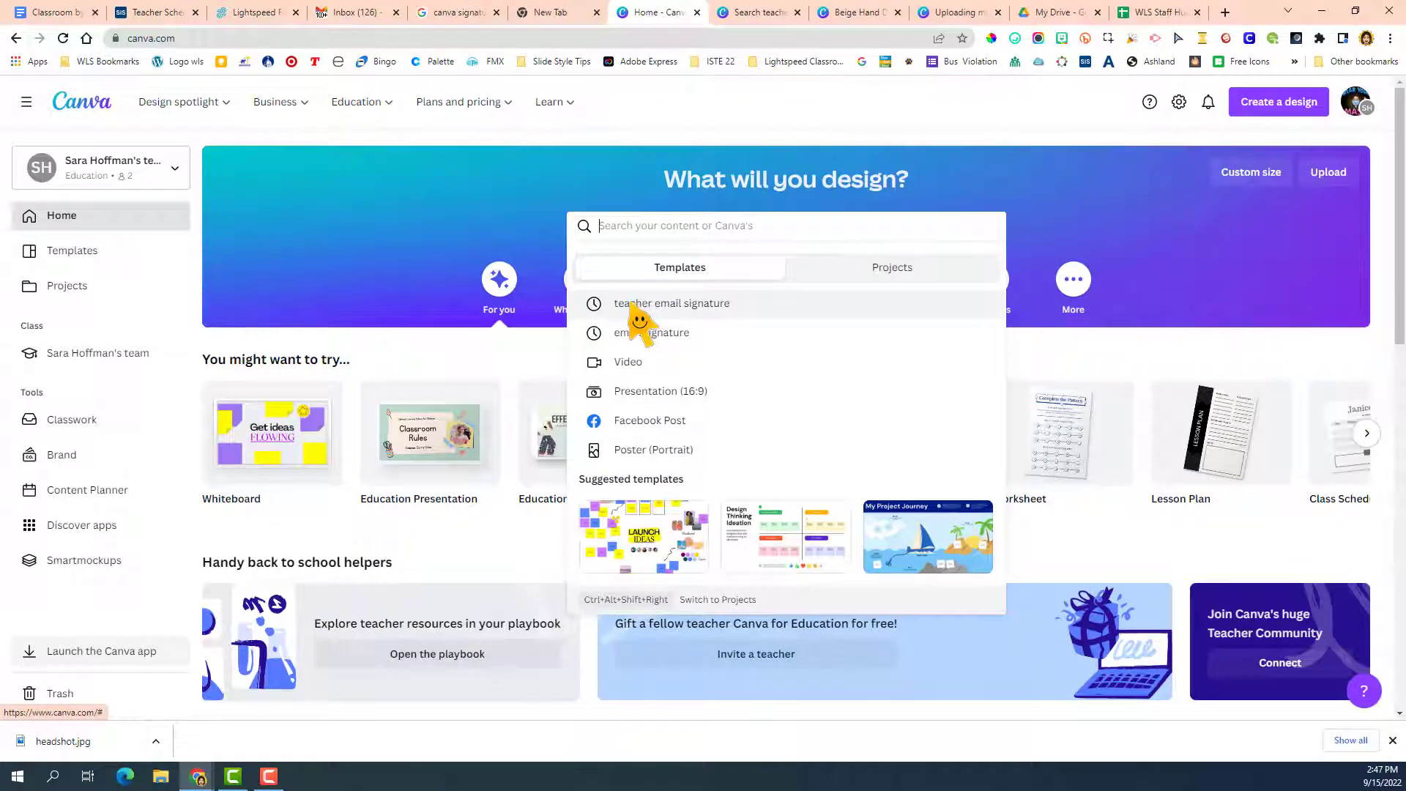
click(679, 333)
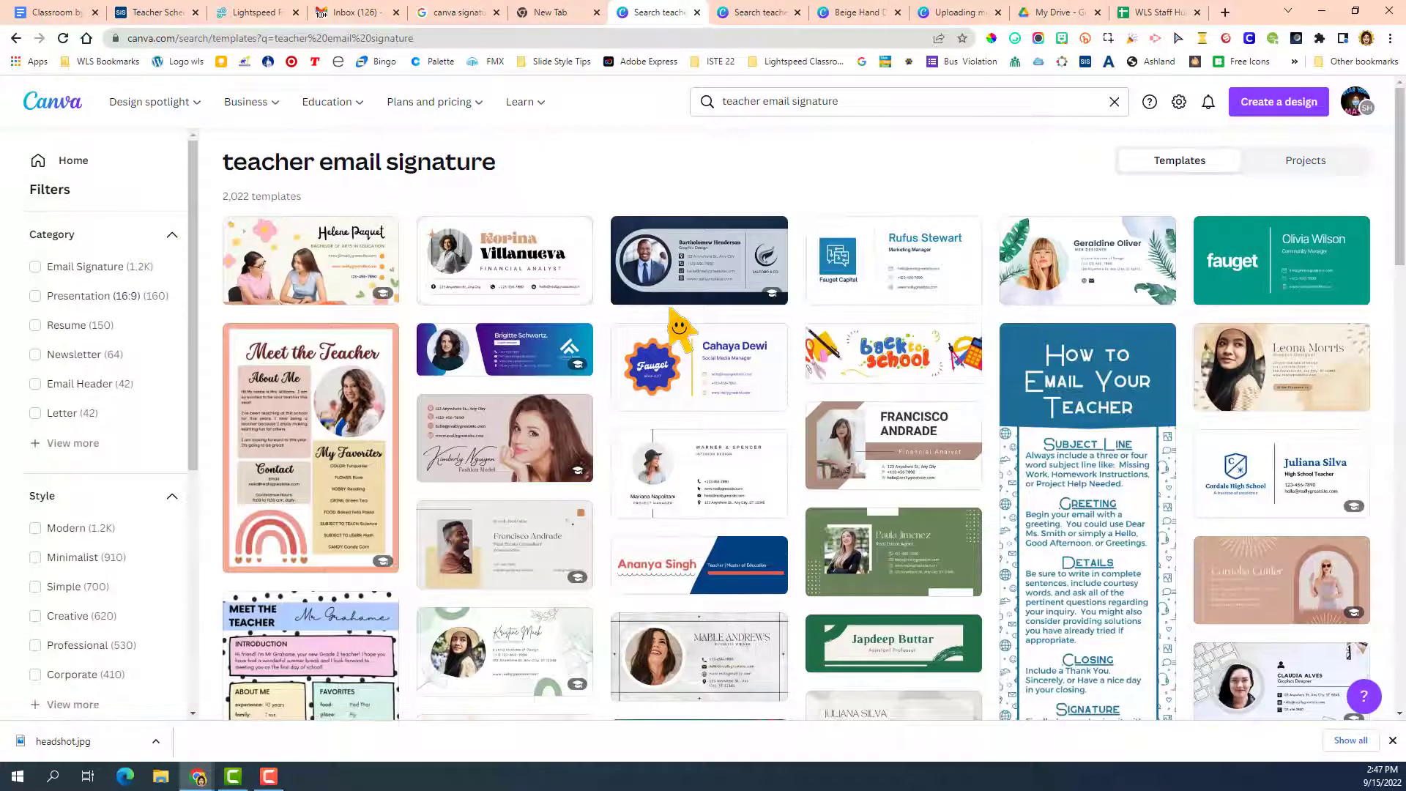
scroll(710, 498, down, 4)
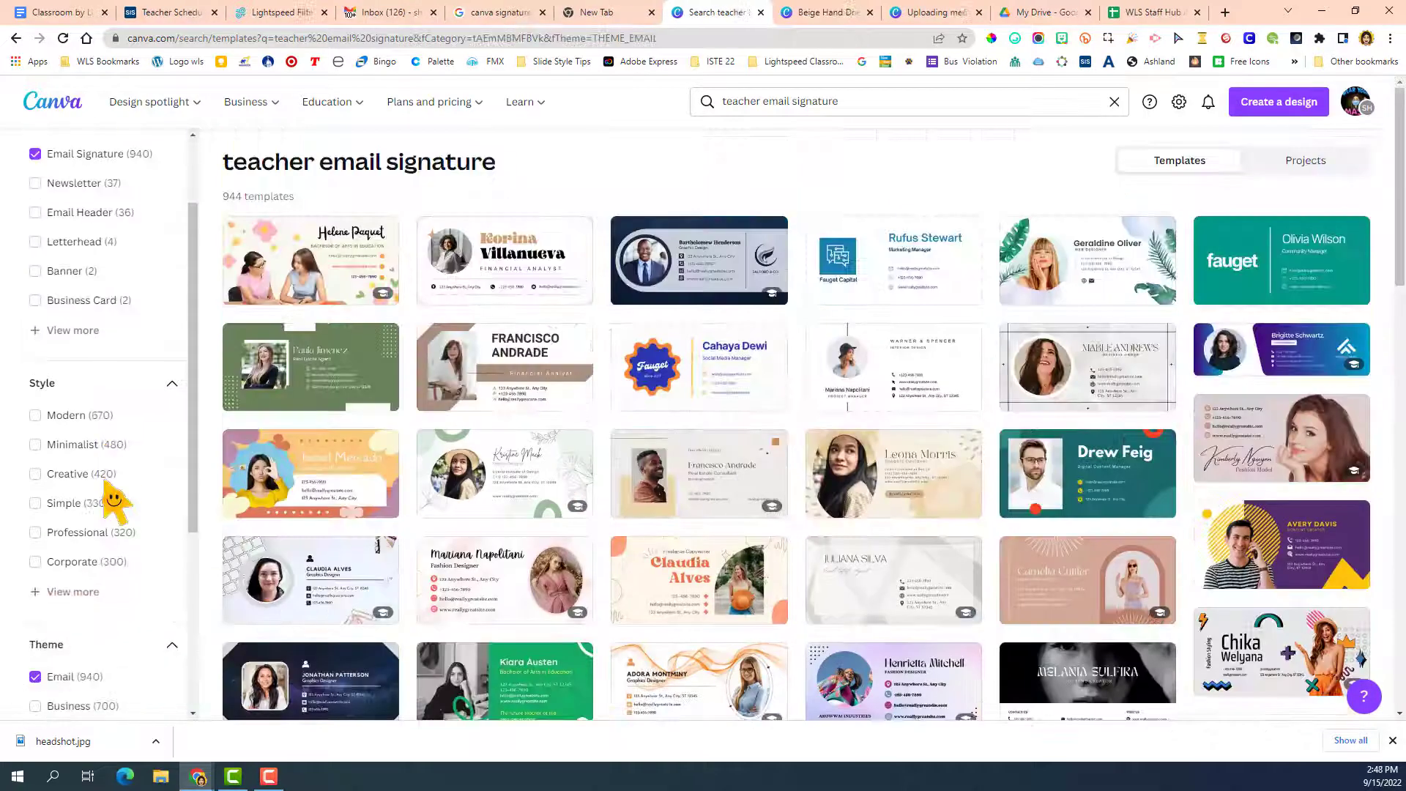
scroll(111, 489, down, 1)
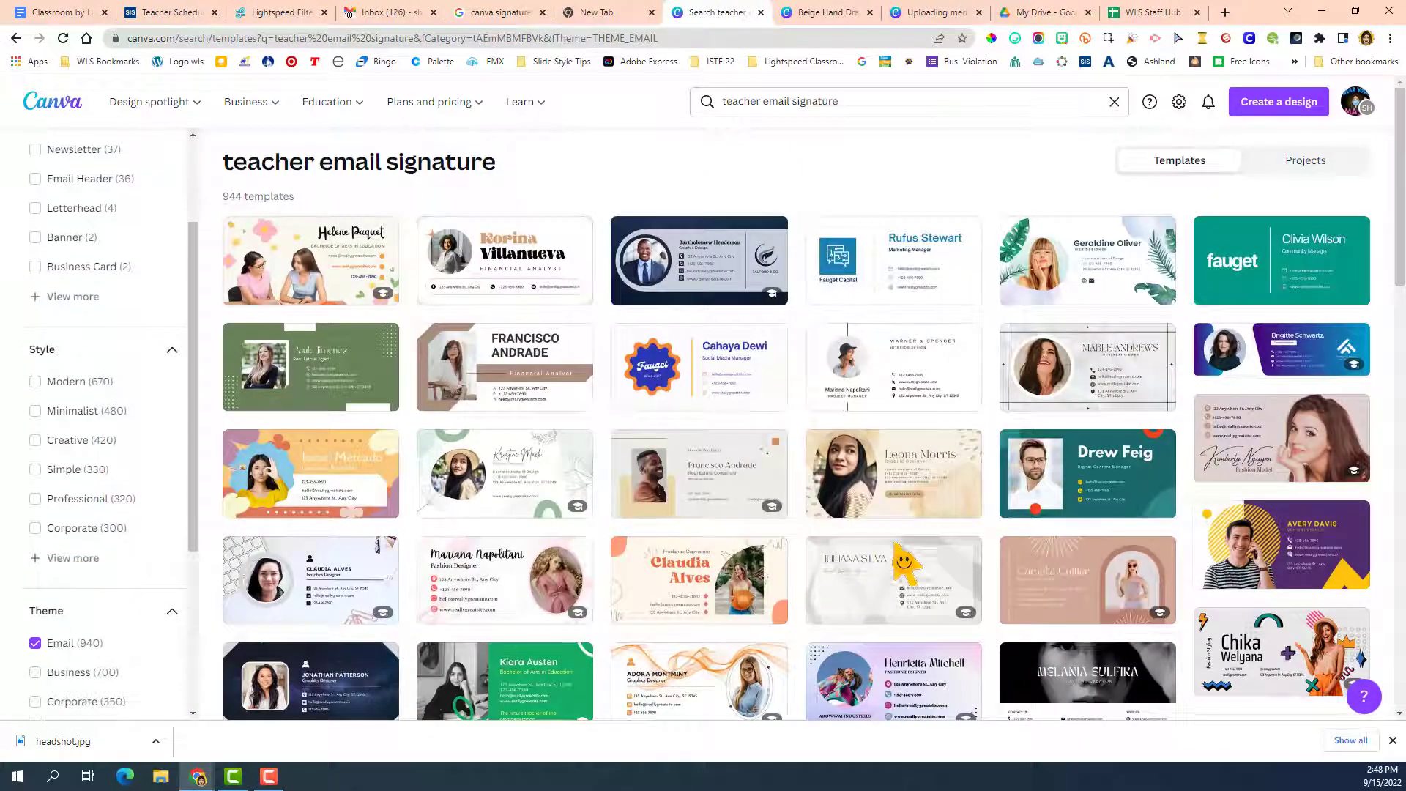
scroll(908, 542, down, 6)
scroll(917, 558, up, 5)
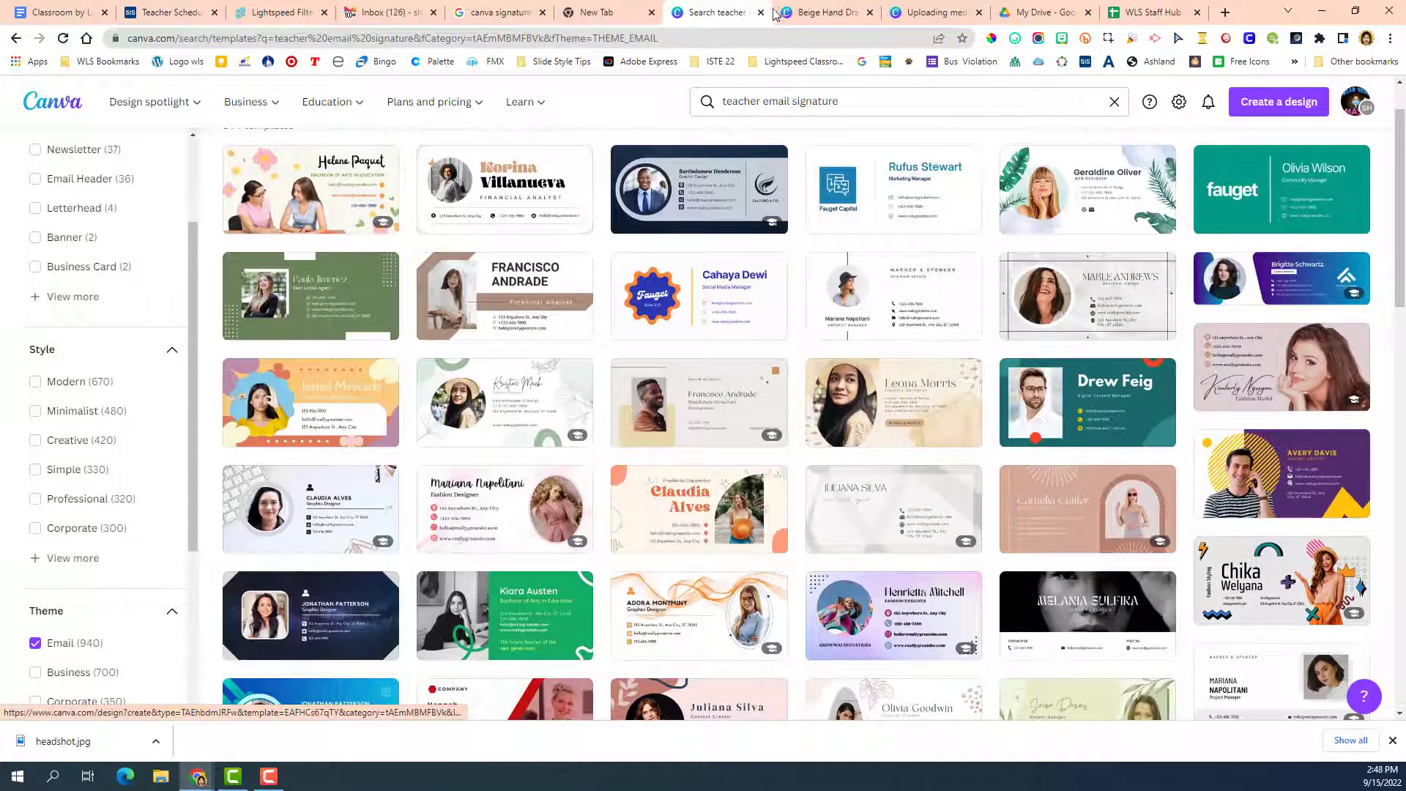
Switch to the open Beige Hand Drawn Watercolor Personal Email Signature design and rename it "Email Signature".
key(ctrl+Tab)
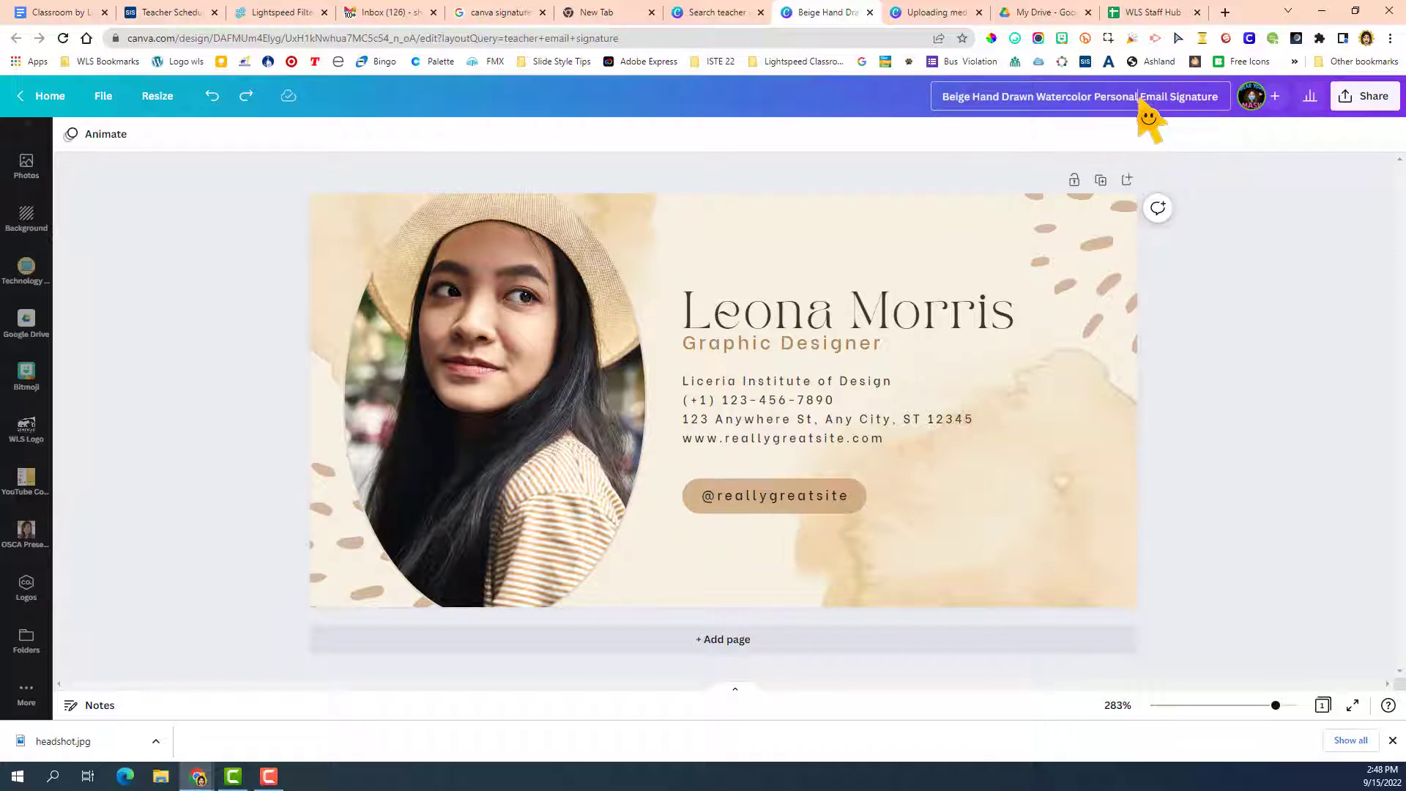
mouse_move(1138, 96)
mouse_down()
mouse_move(932, 116)
mouse_move(900, 94)
mouse_up()
key(BackSpace)
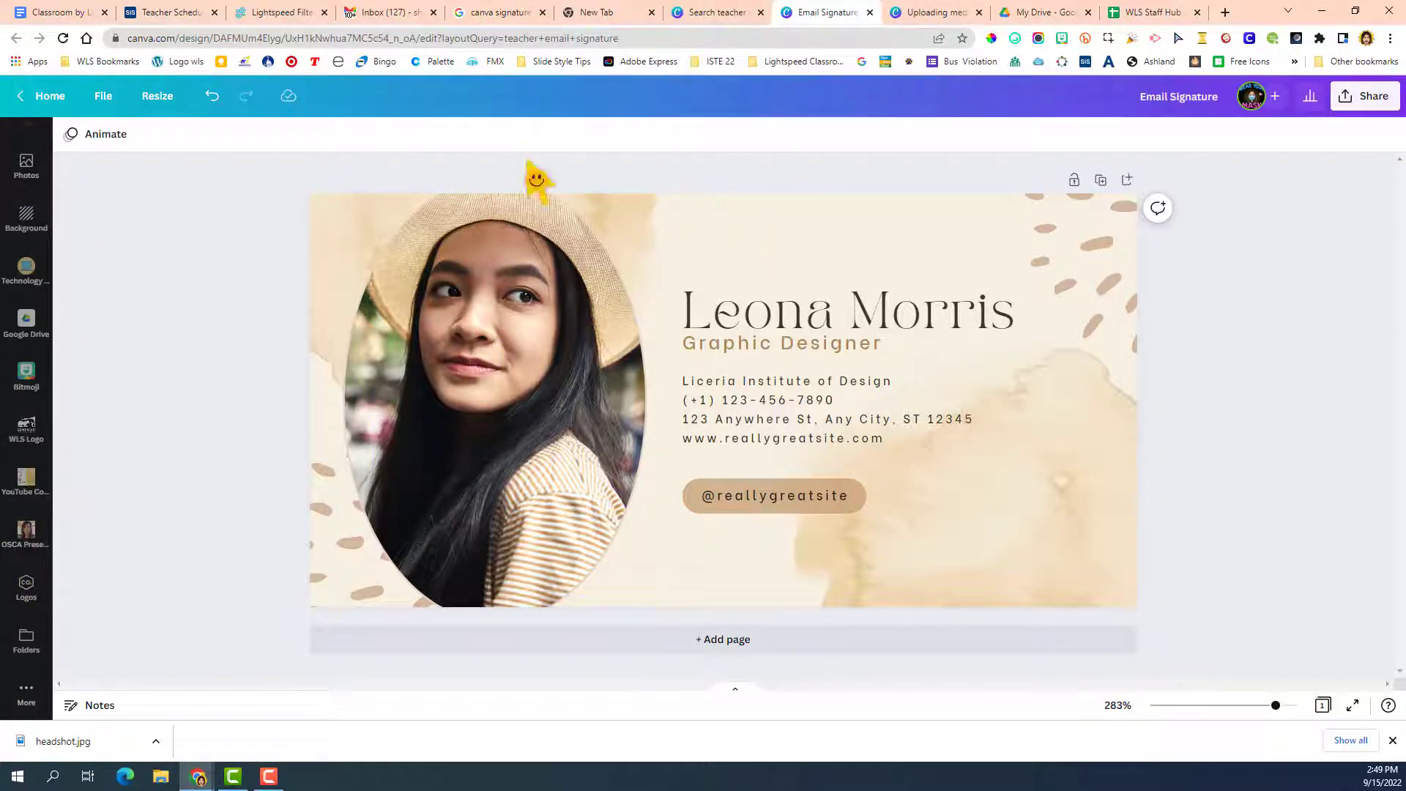
Replace the template's portrait with the headshot from the OSCA Presentations folder, filling the oval frame.
click(29, 578)
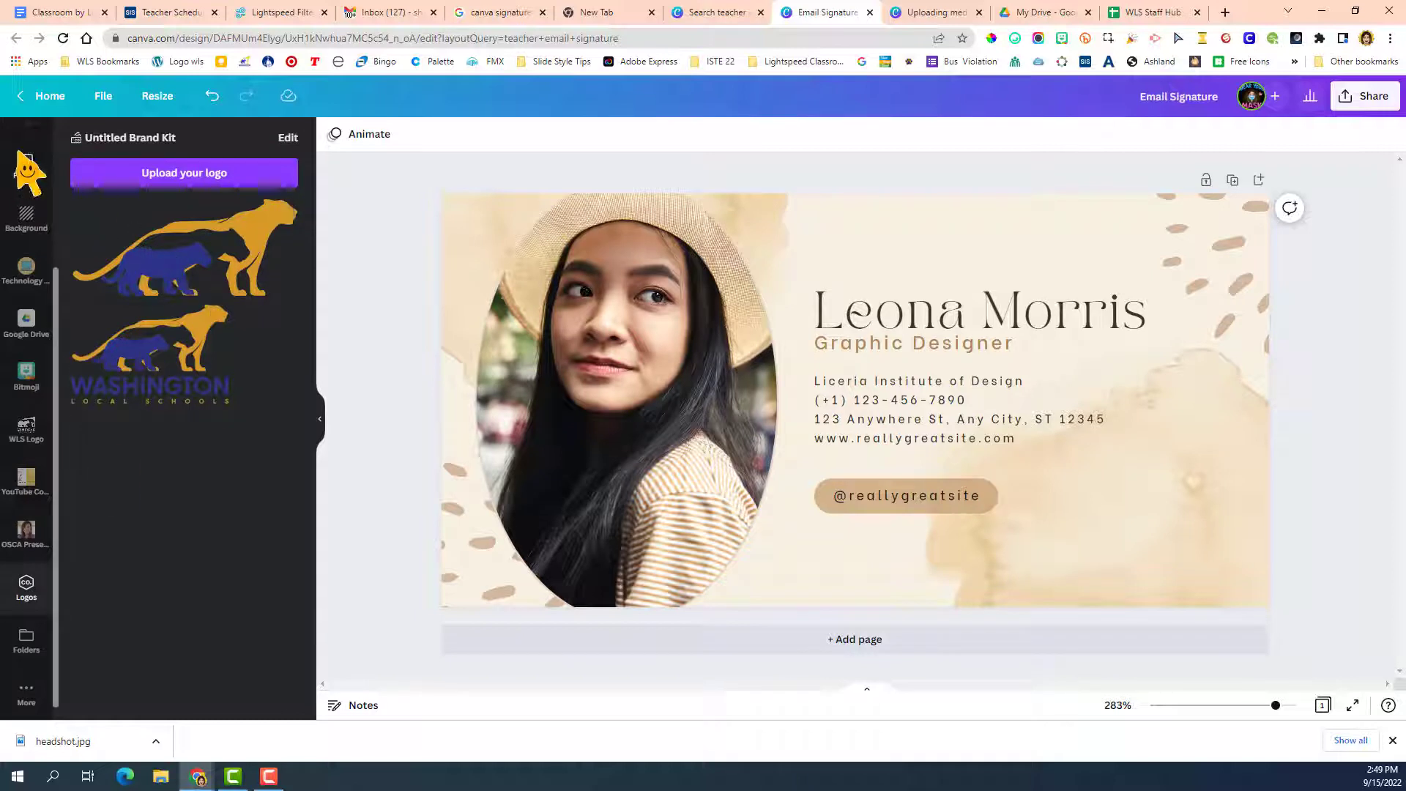
click(28, 546)
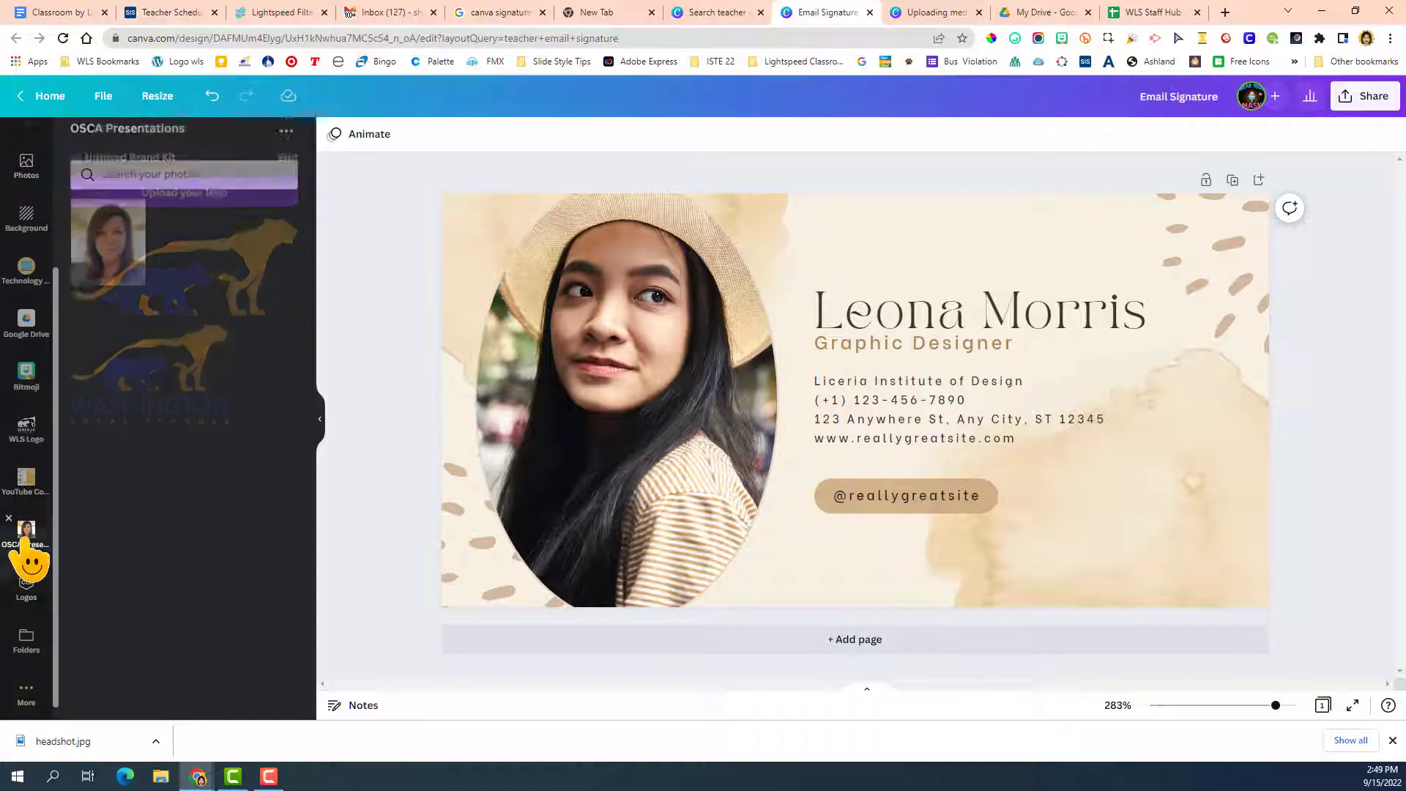
scroll(28, 546, up, 3)
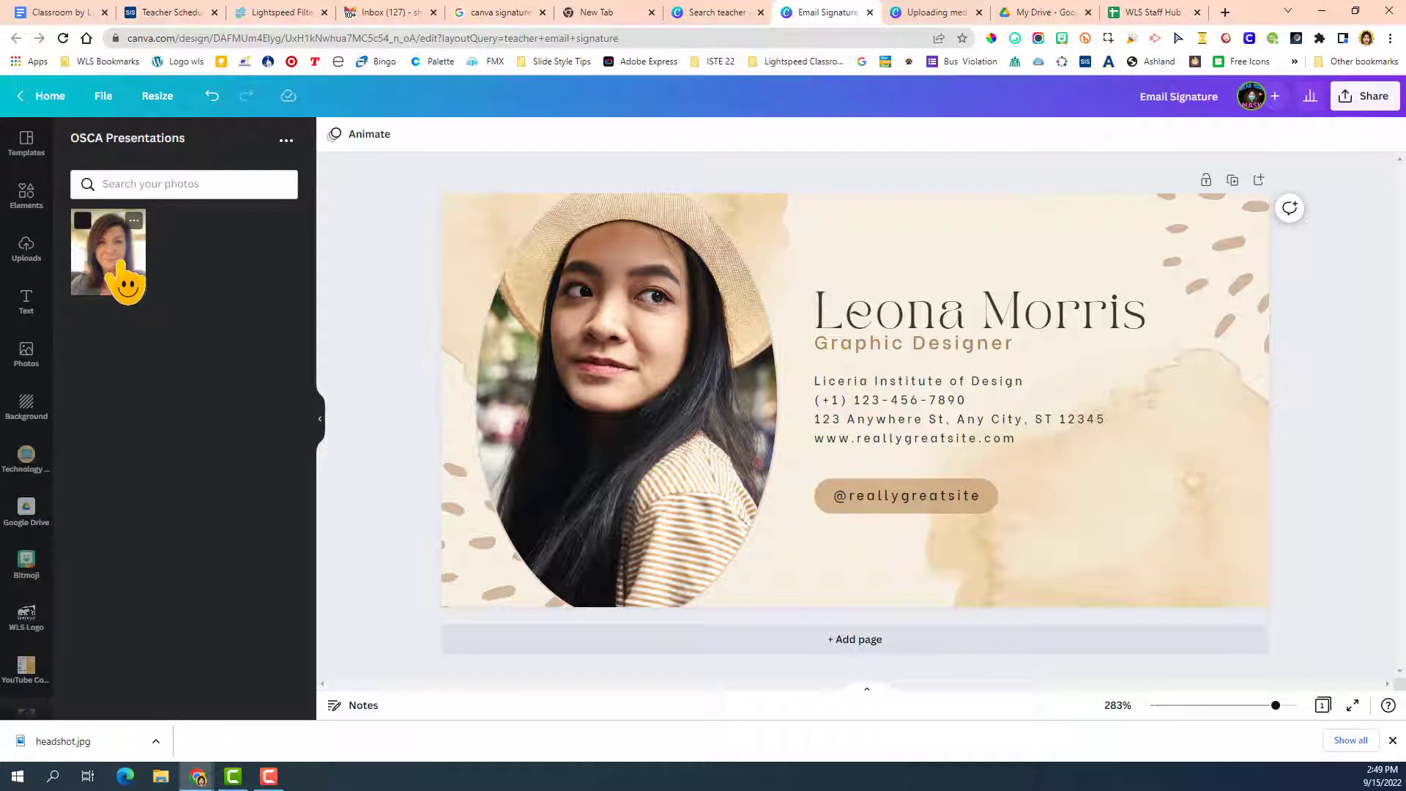
drag(121, 267, 559, 341)
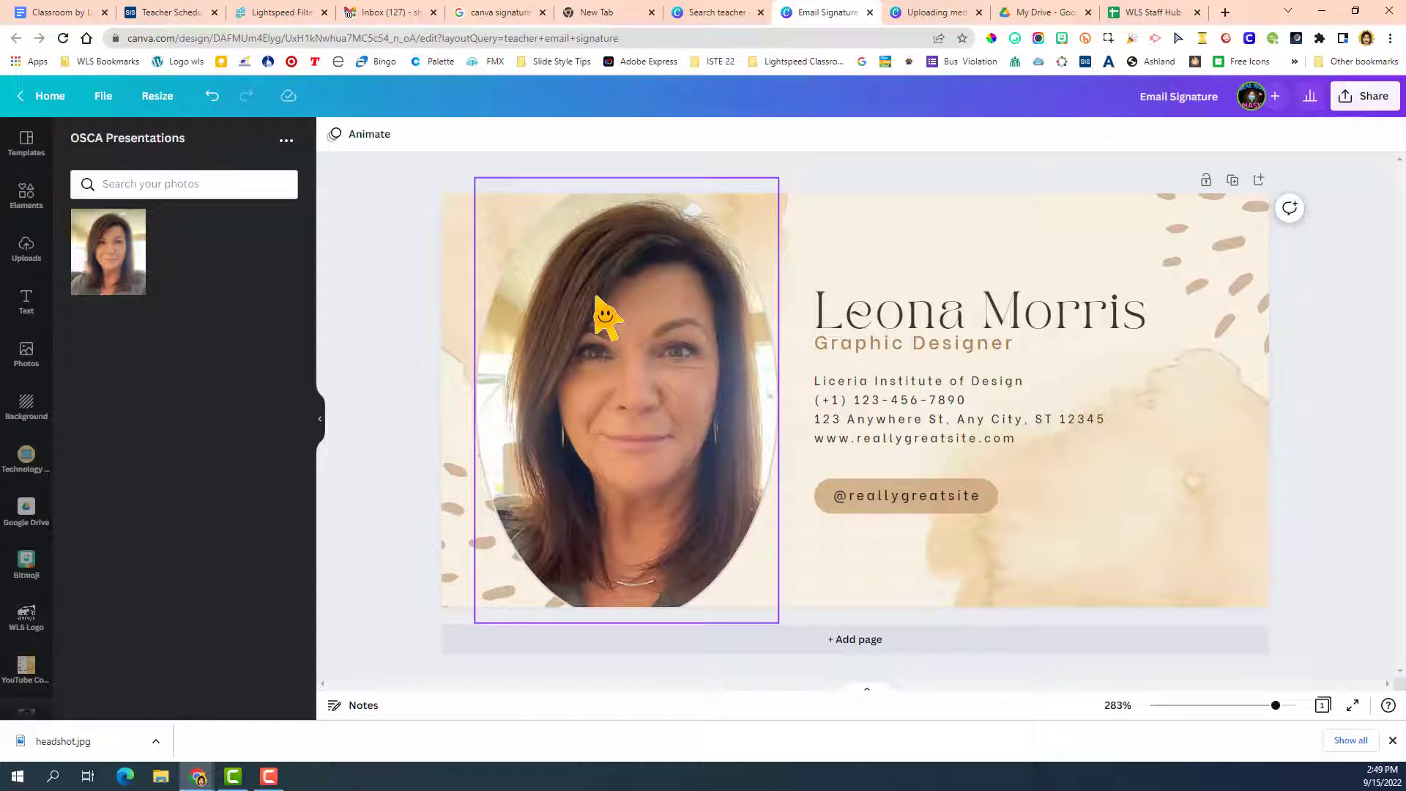
Replace the large placeholder name with the signature owner's full name.
click(871, 329)
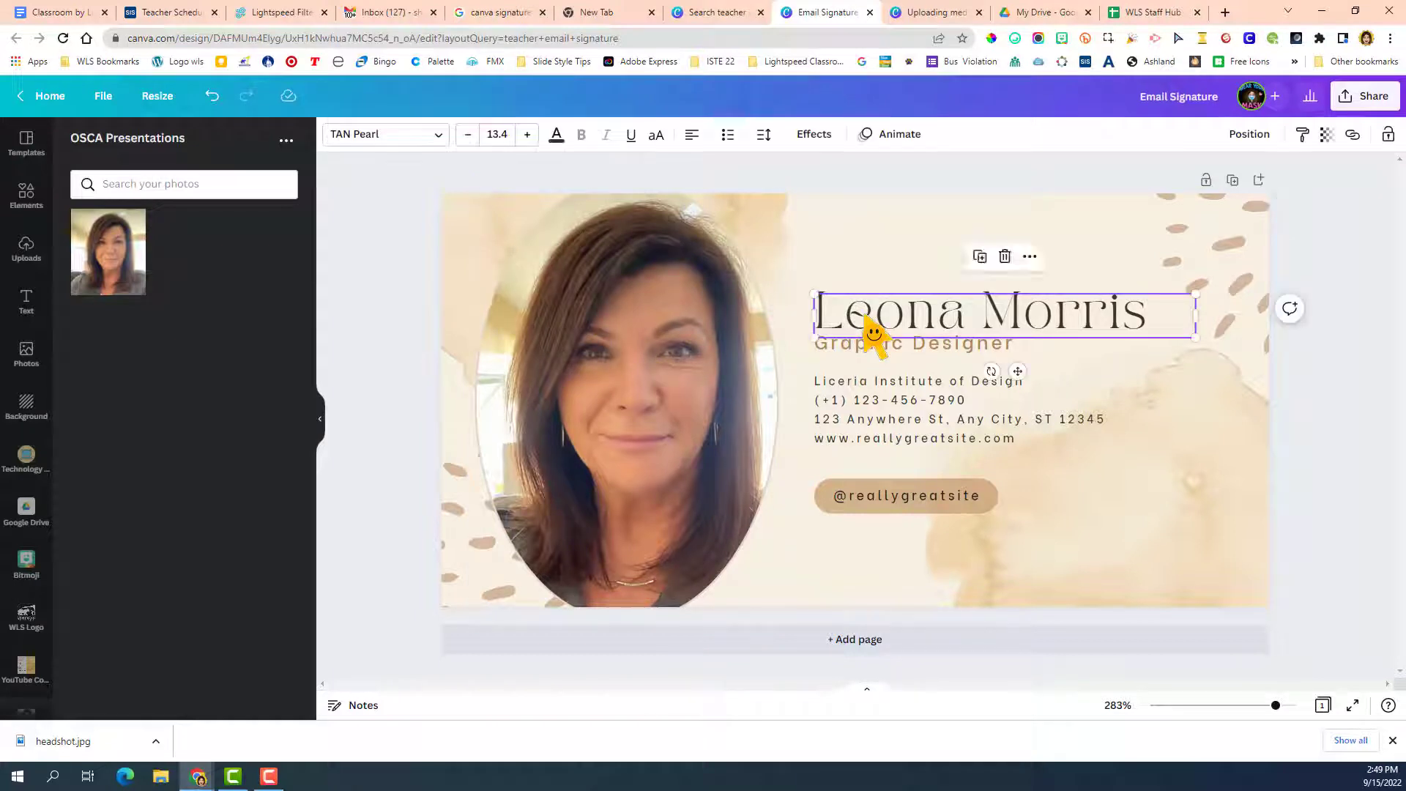
click(872, 330)
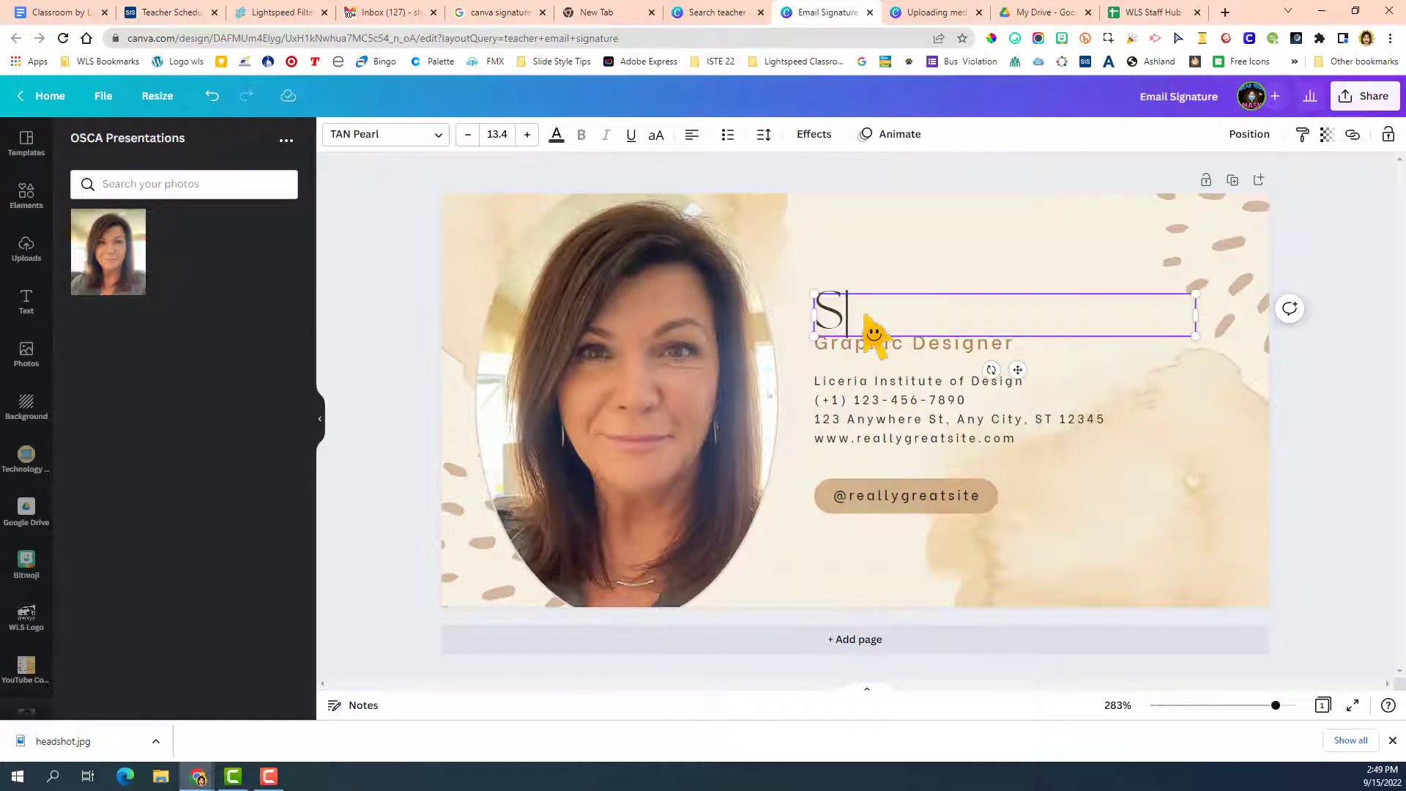
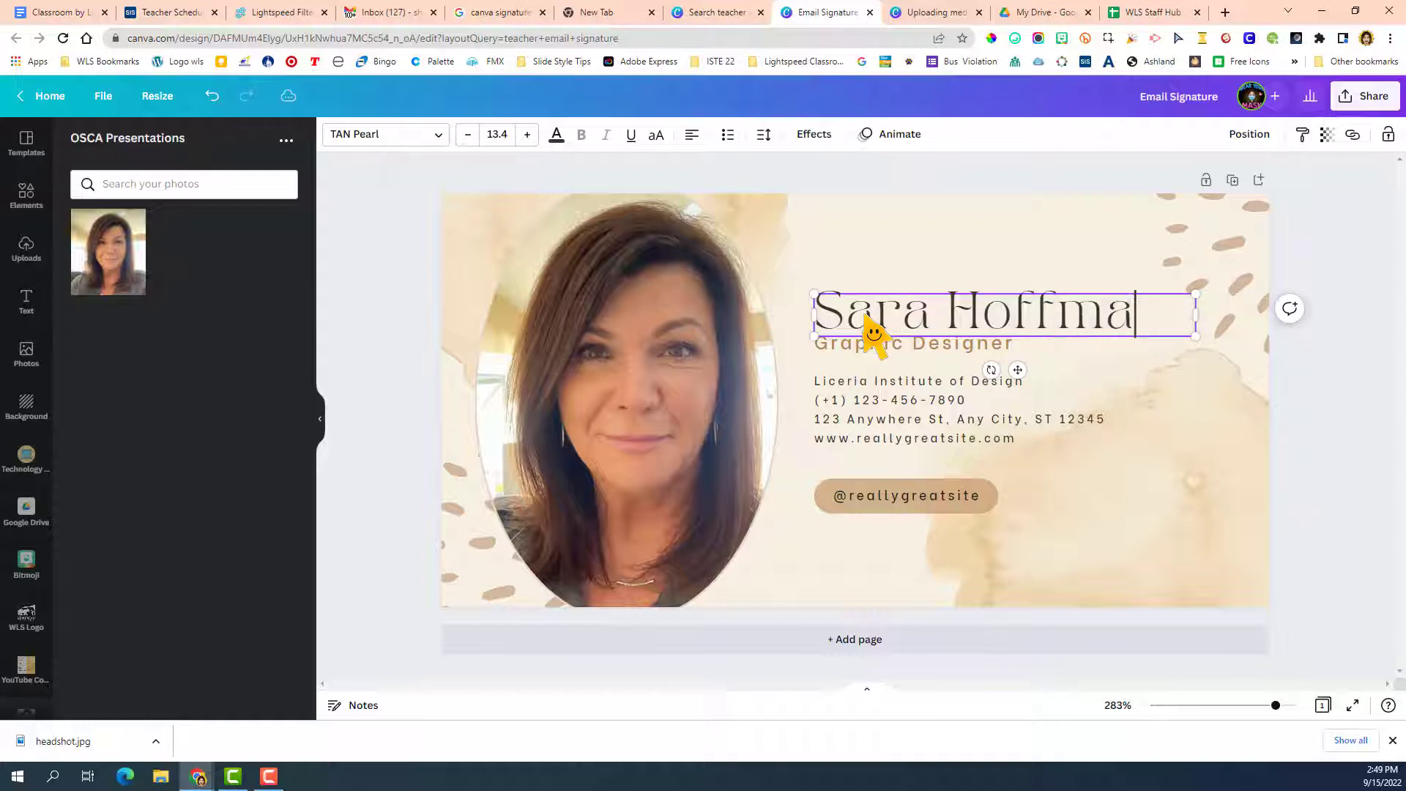
Change the job title to "Technology Integration Specialist" and widen its text box so it fits on one line.
double_click(871, 344)
text(Tech)
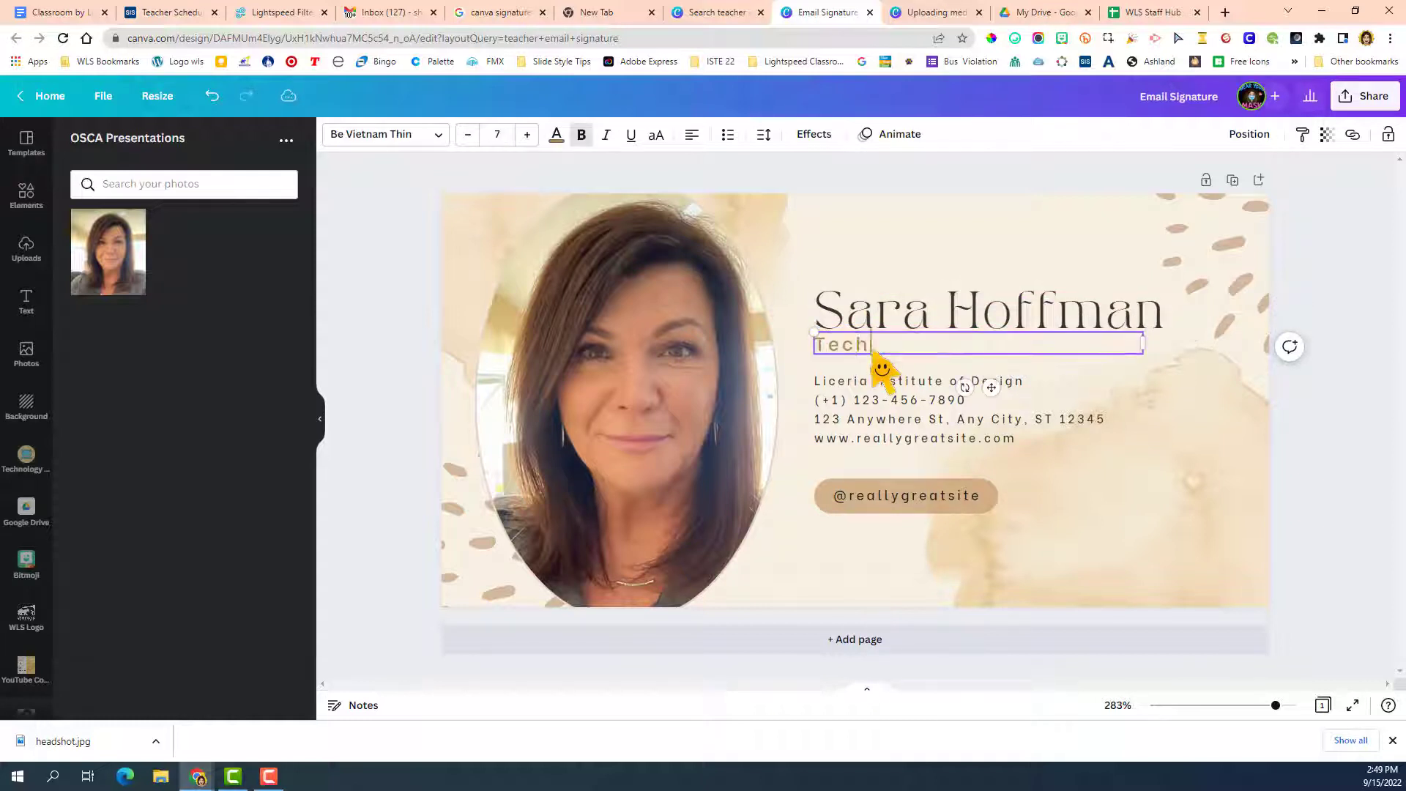
text(nology Integration Specialist)
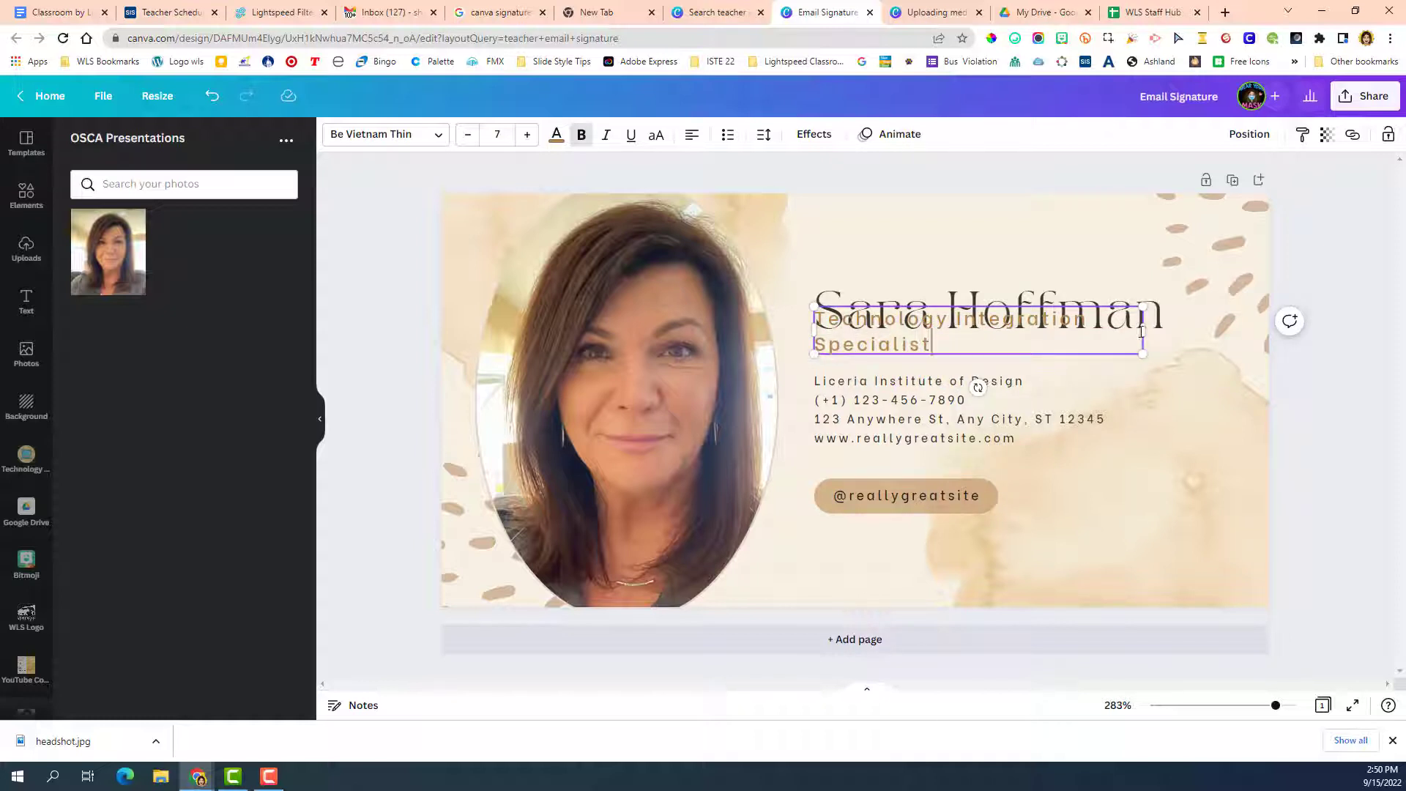
drag(1143, 329, 1256, 338)
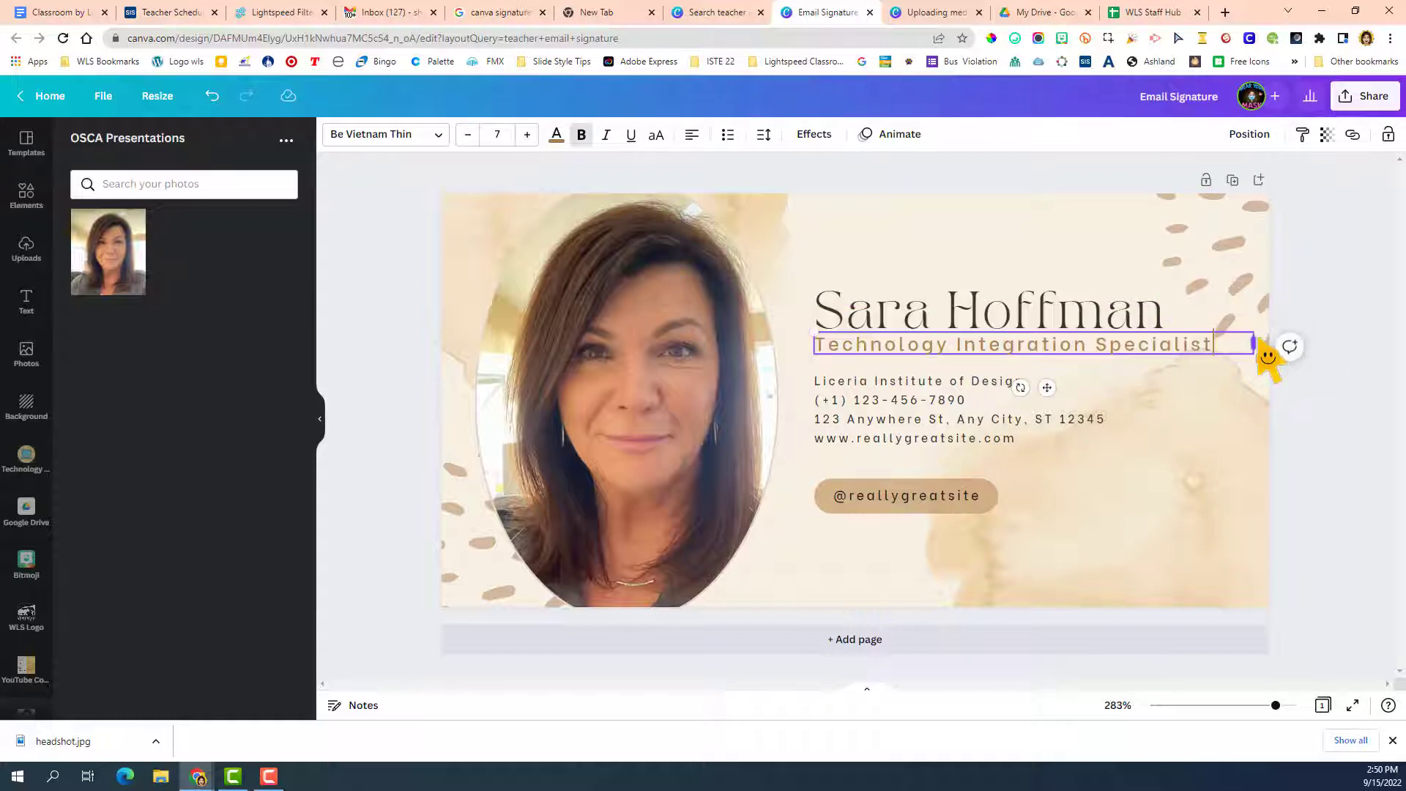
triple_click(1017, 344)
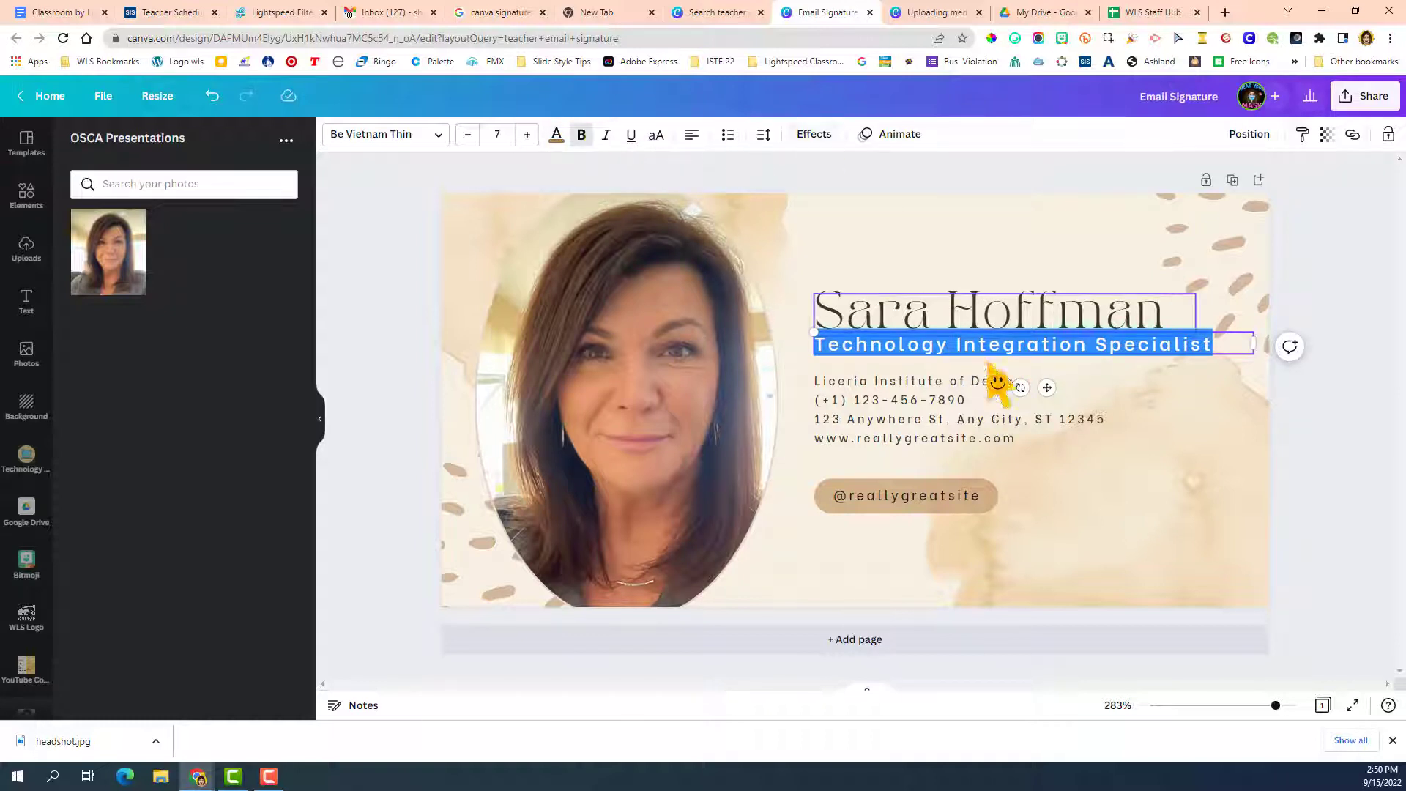
Replace the institute line in the contact details with "Whitmer High School - CTC".
click(875, 416)
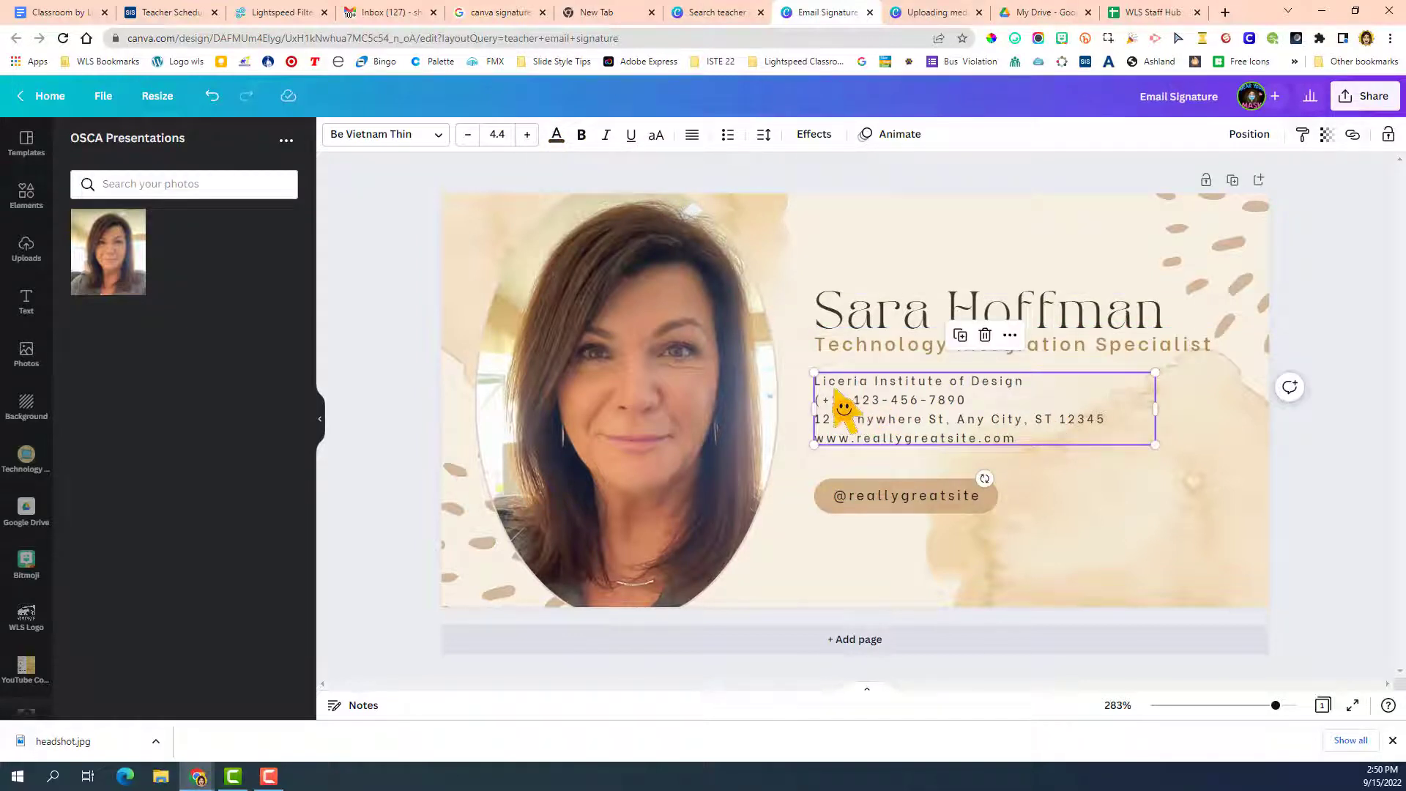
double_click(864, 401)
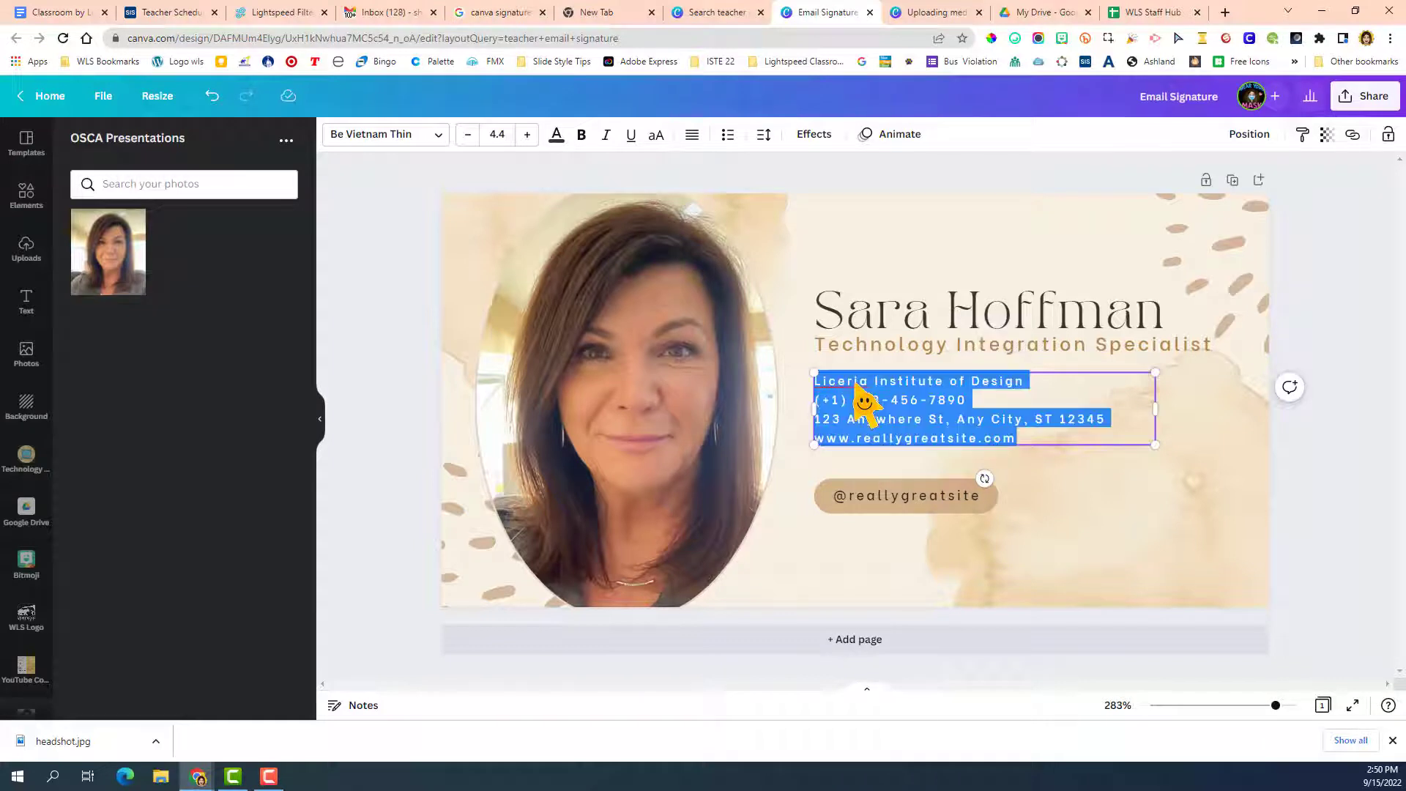
click(908, 382)
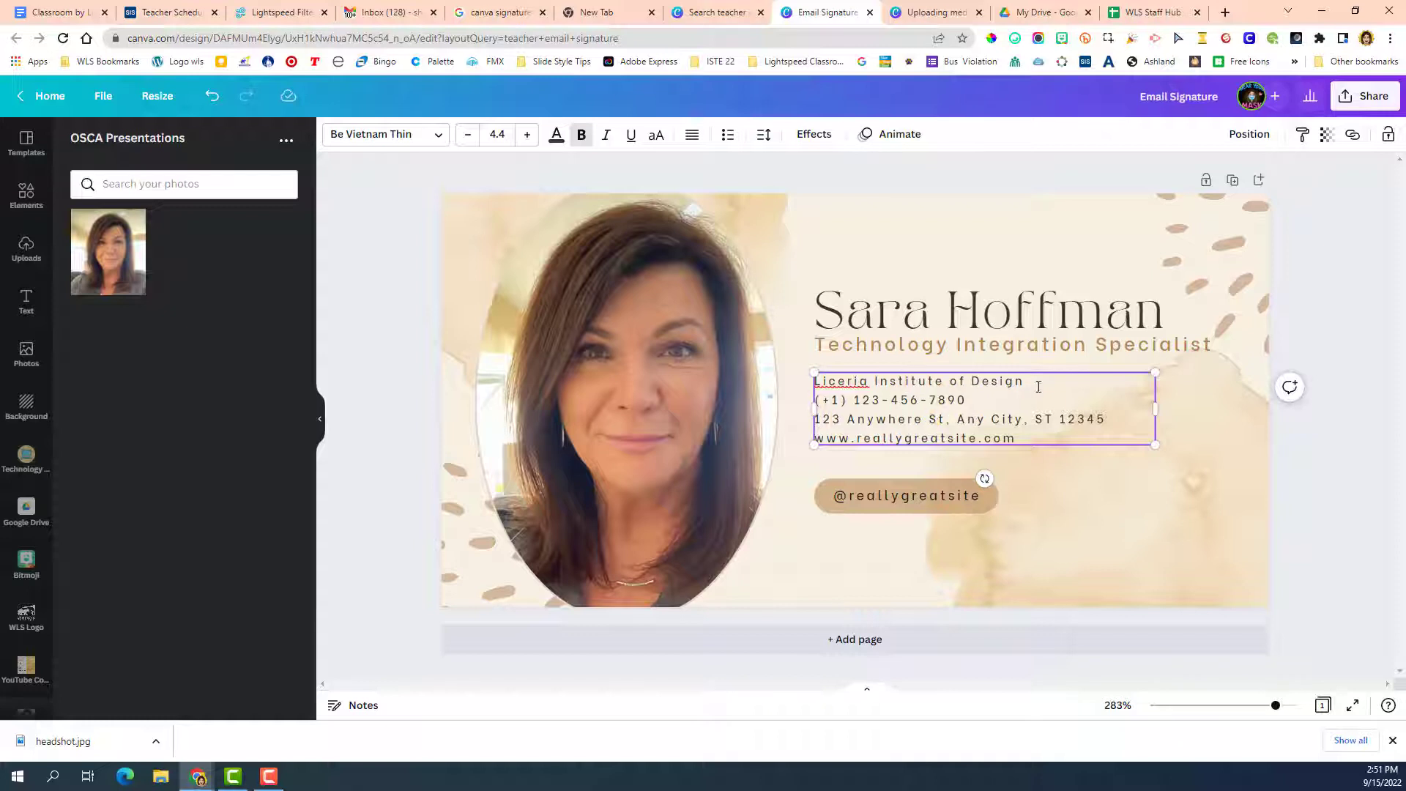
drag(1025, 382, 799, 387)
text(Whitmer High School - CTC)
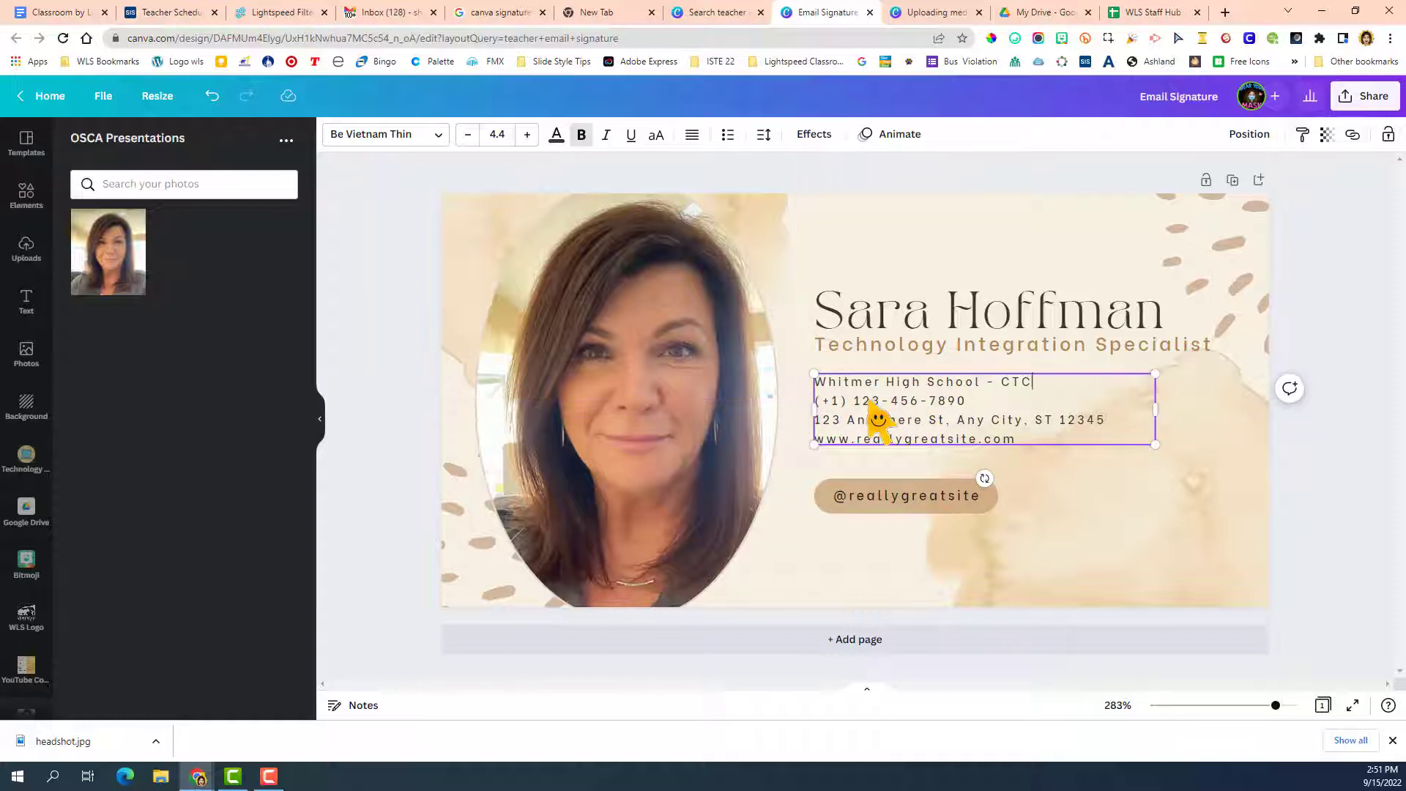
Replace the placeholder phone number in the contact details with the owner's work phone number.
click(835, 402)
key(BackSpace)
key(BackSpace)
key(BackSpace)
key(BackSpace)
key(BackSpace)
key(shift+Right)
key(shift+Right)
key(shift+Right)
text(4)
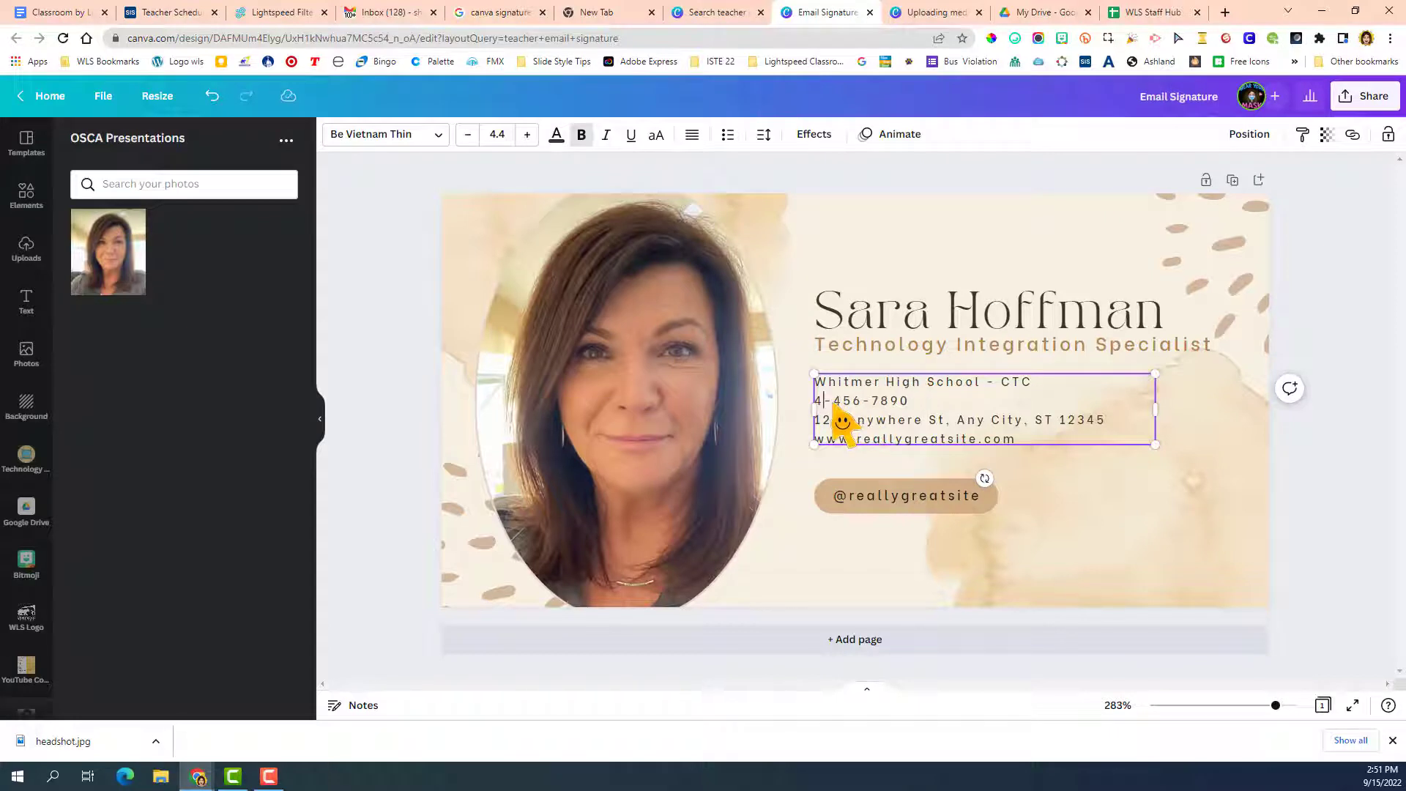
double_click(862, 407)
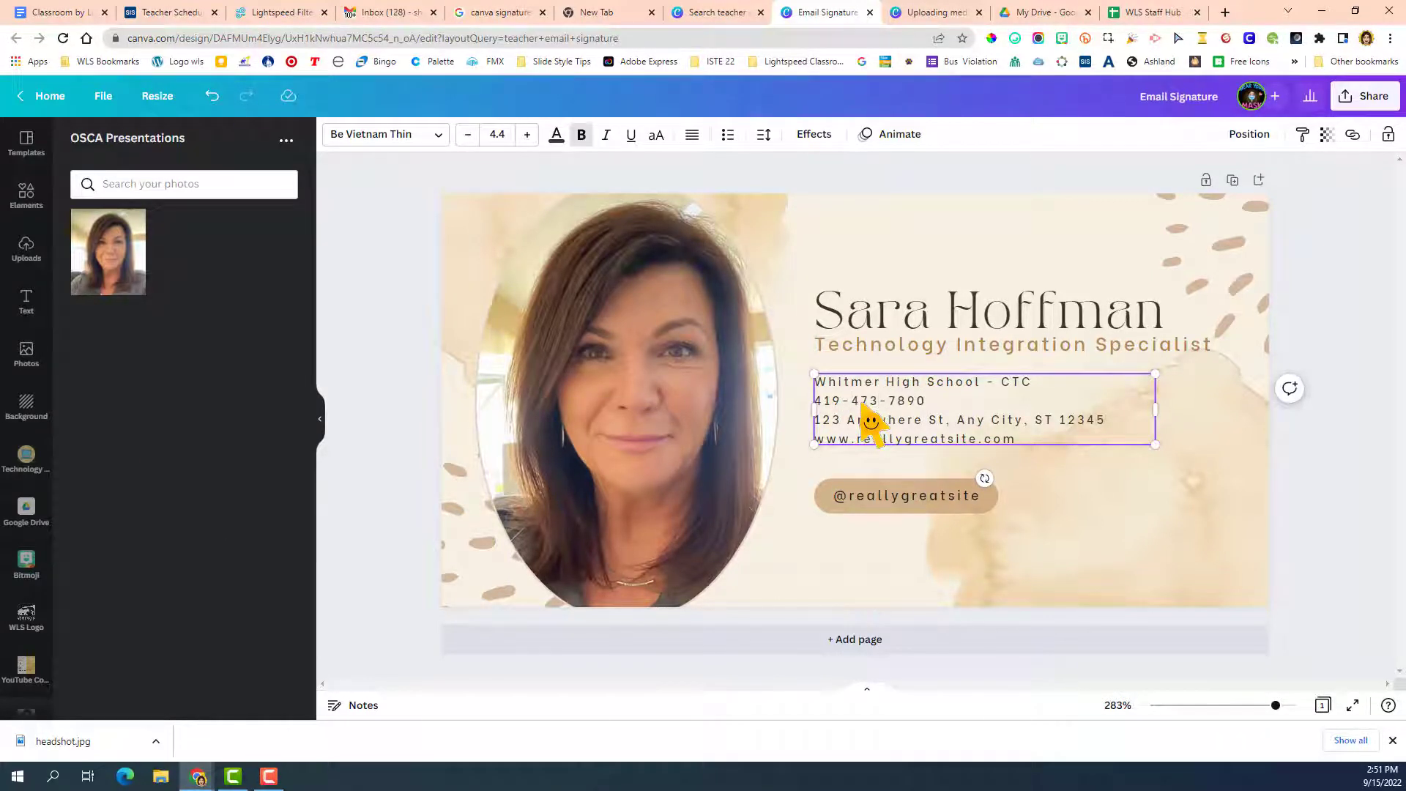
double_click(905, 404)
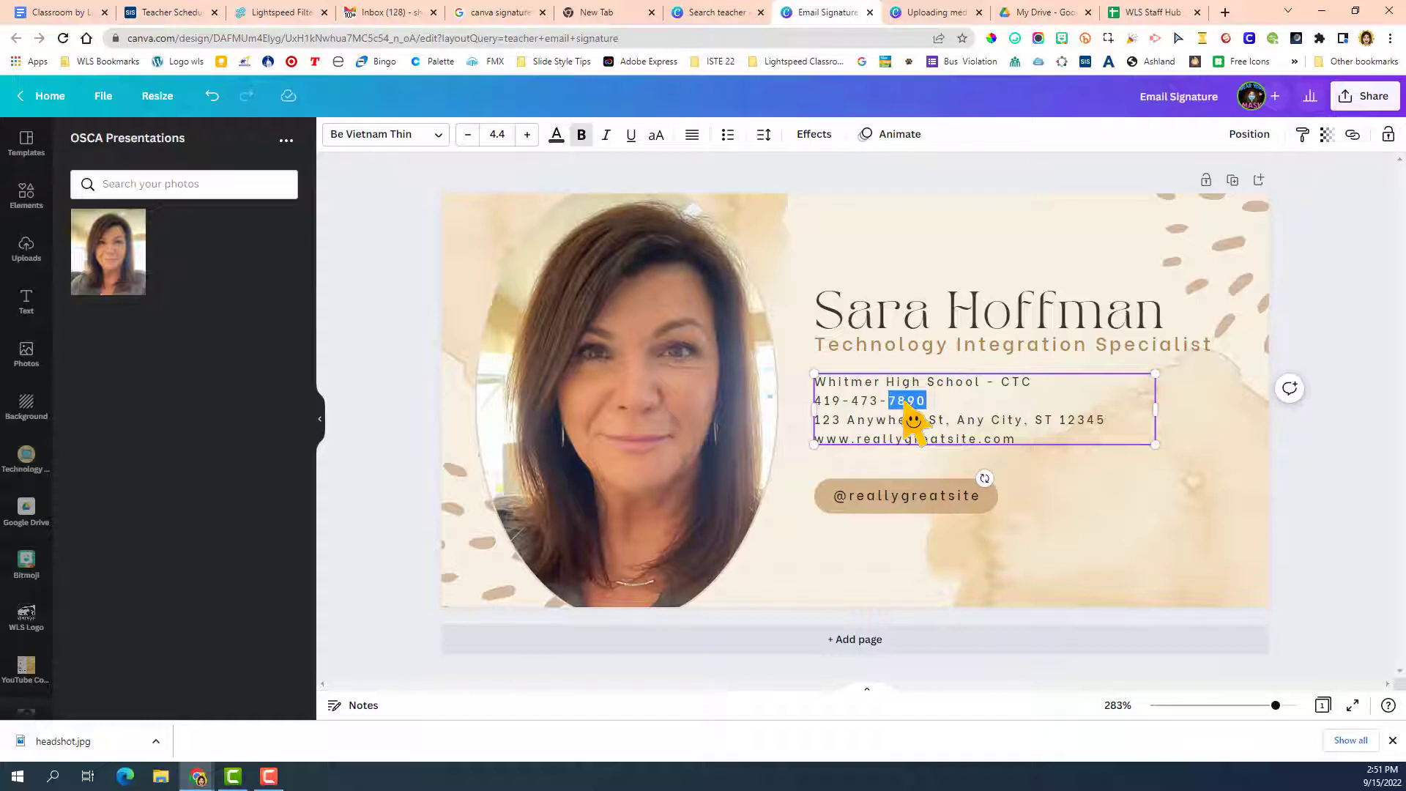
double_click(908, 415)
Replace the street address with "Washington Local Schools", the website line with "Toledo, Ohio" and the handle with "bit.ly/wlstech".
drag(1109, 423, 821, 429)
text(Washington)
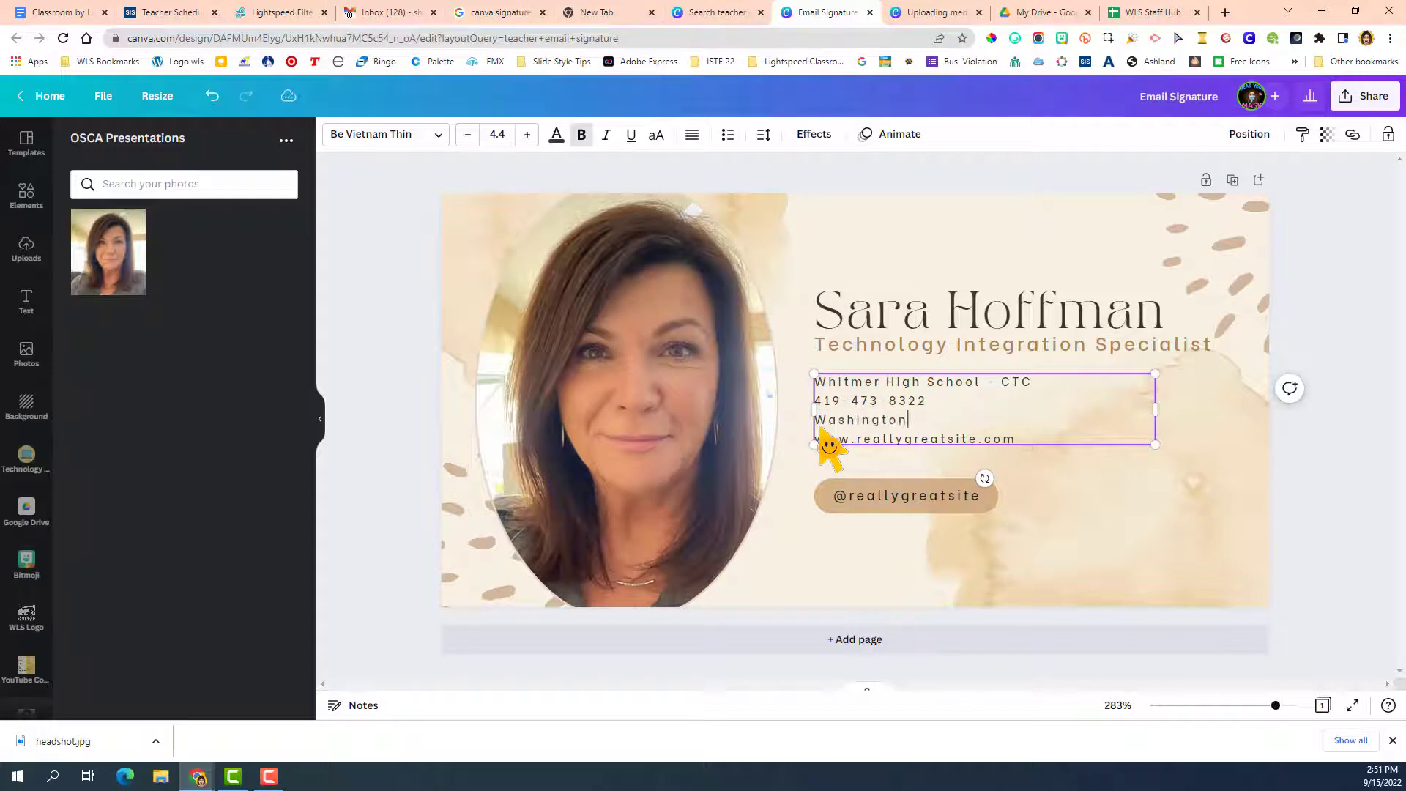
text( Local Schools)
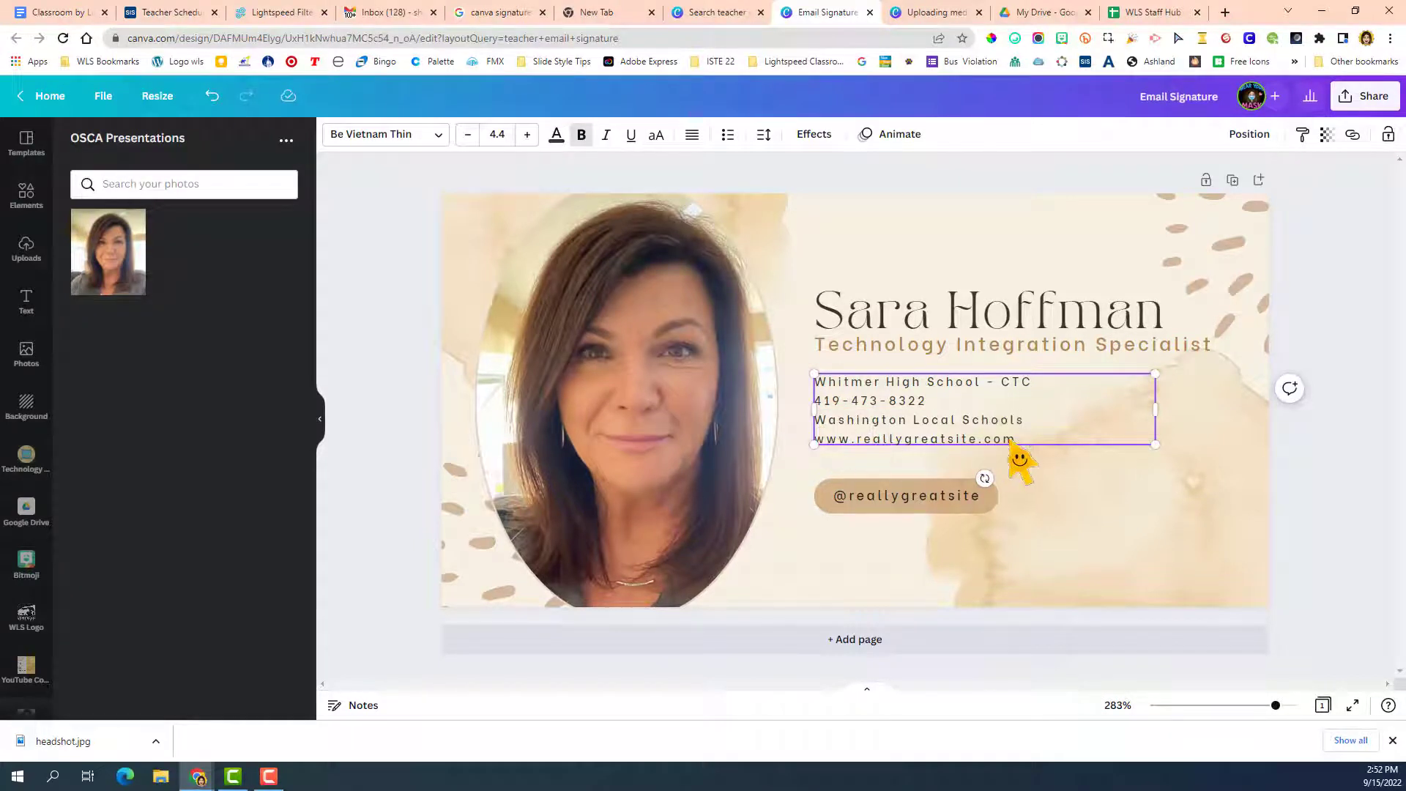
drag(1016, 439, 814, 438)
text(ht)
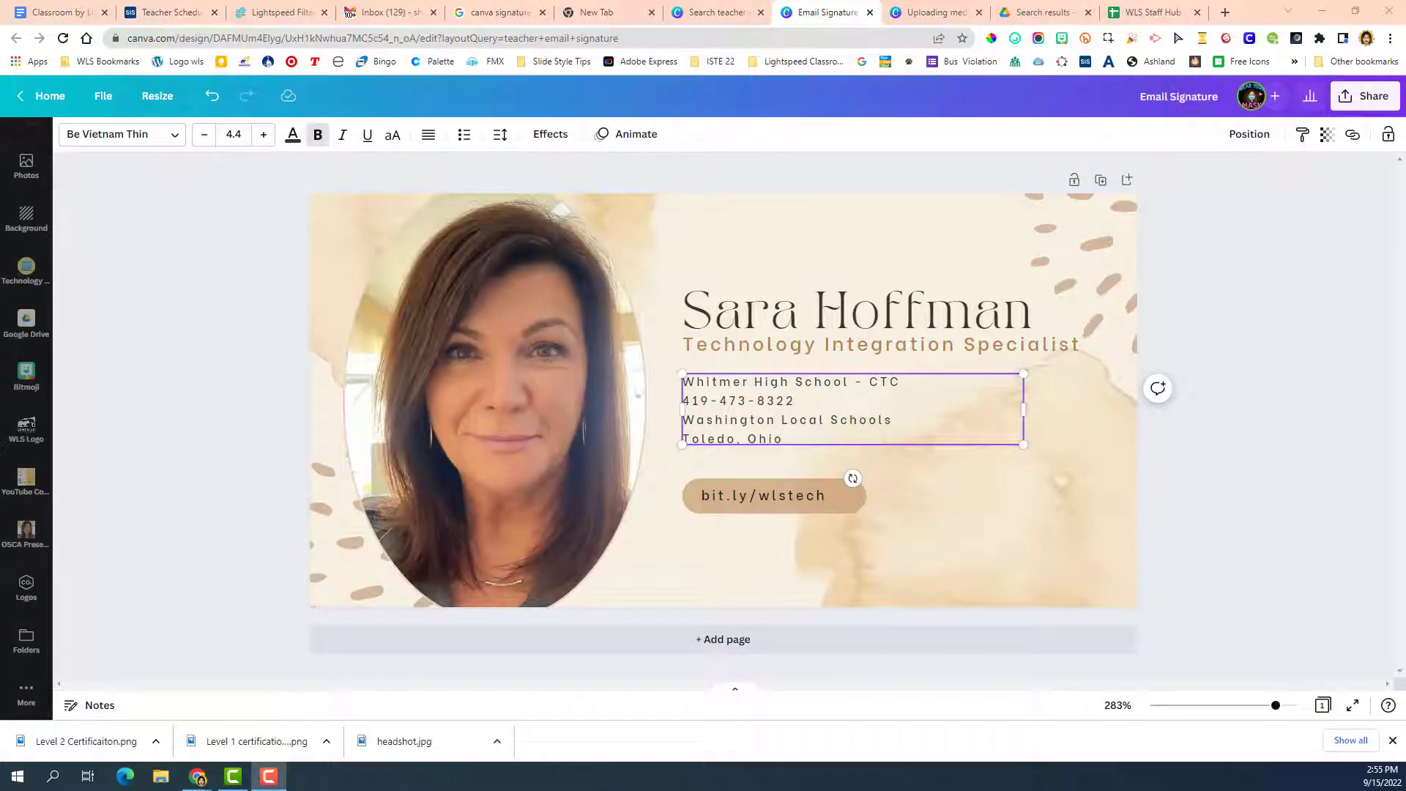
Add the two certified educator badges from the OSCA Presentations folder to the signature's lower right area and shrink them.
click(28, 533)
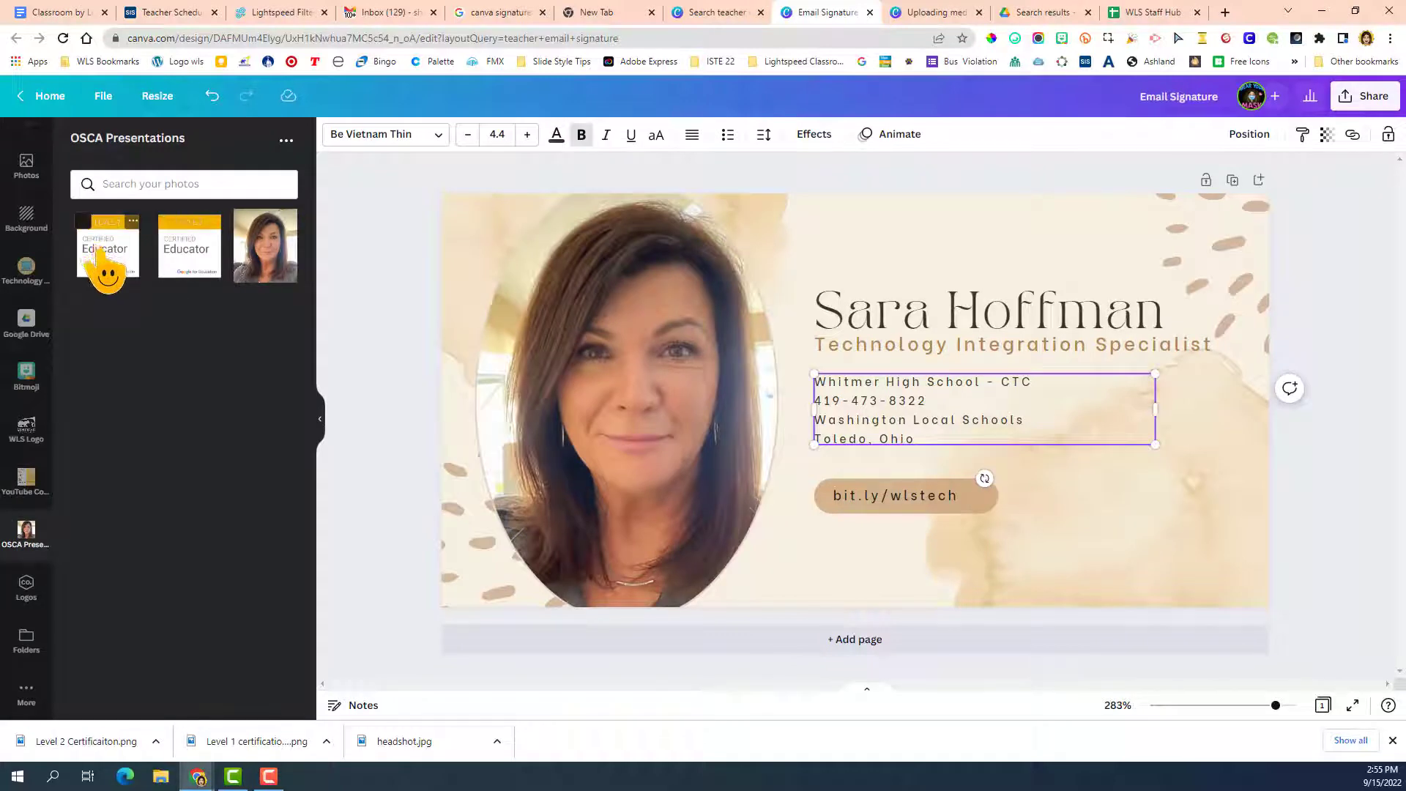
drag(99, 256, 945, 521)
drag(205, 257, 1209, 540)
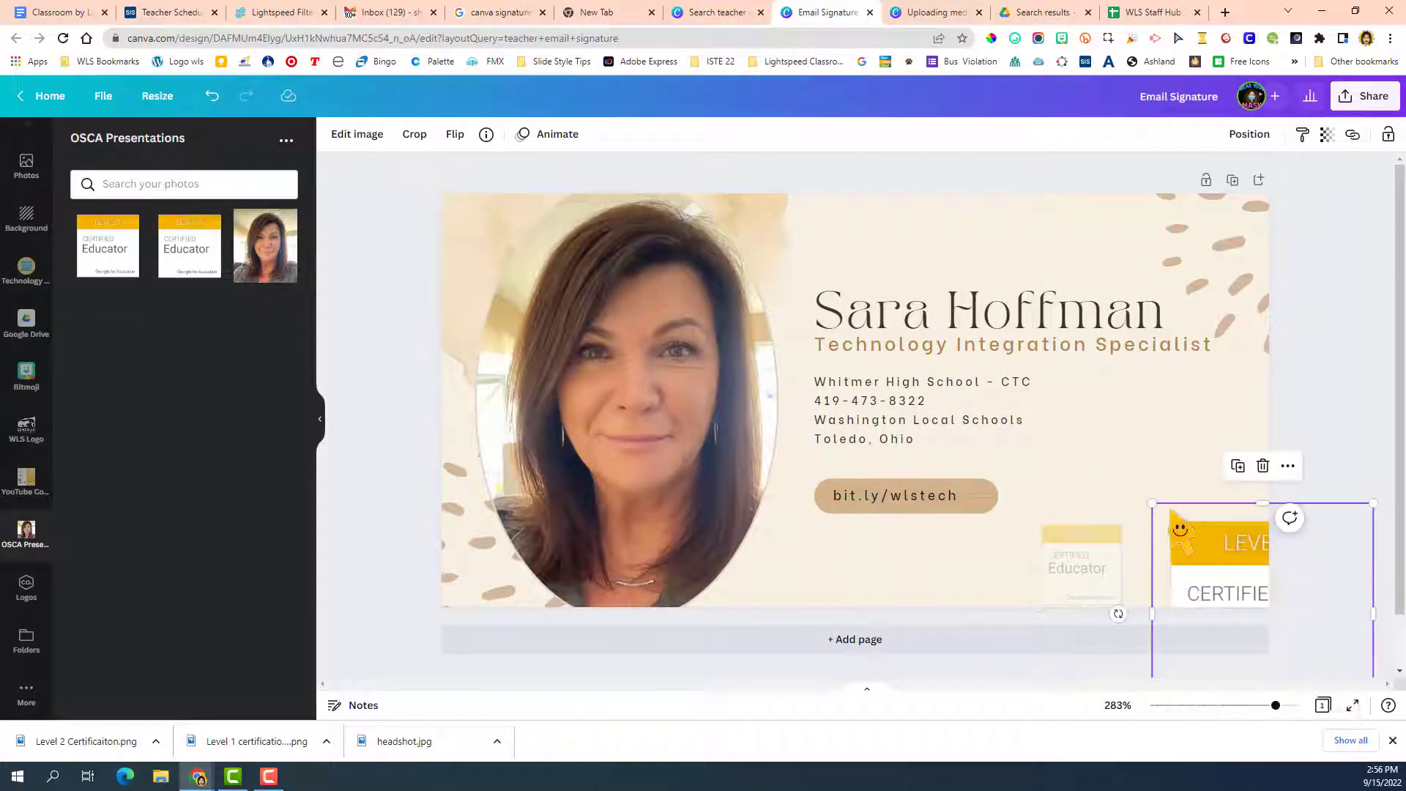
drag(1151, 503, 1189, 560)
Replace the faded badge with a fresh copy of the Level 1 badge, sized and positioned beside the Level 2 badge.
click(1115, 572)
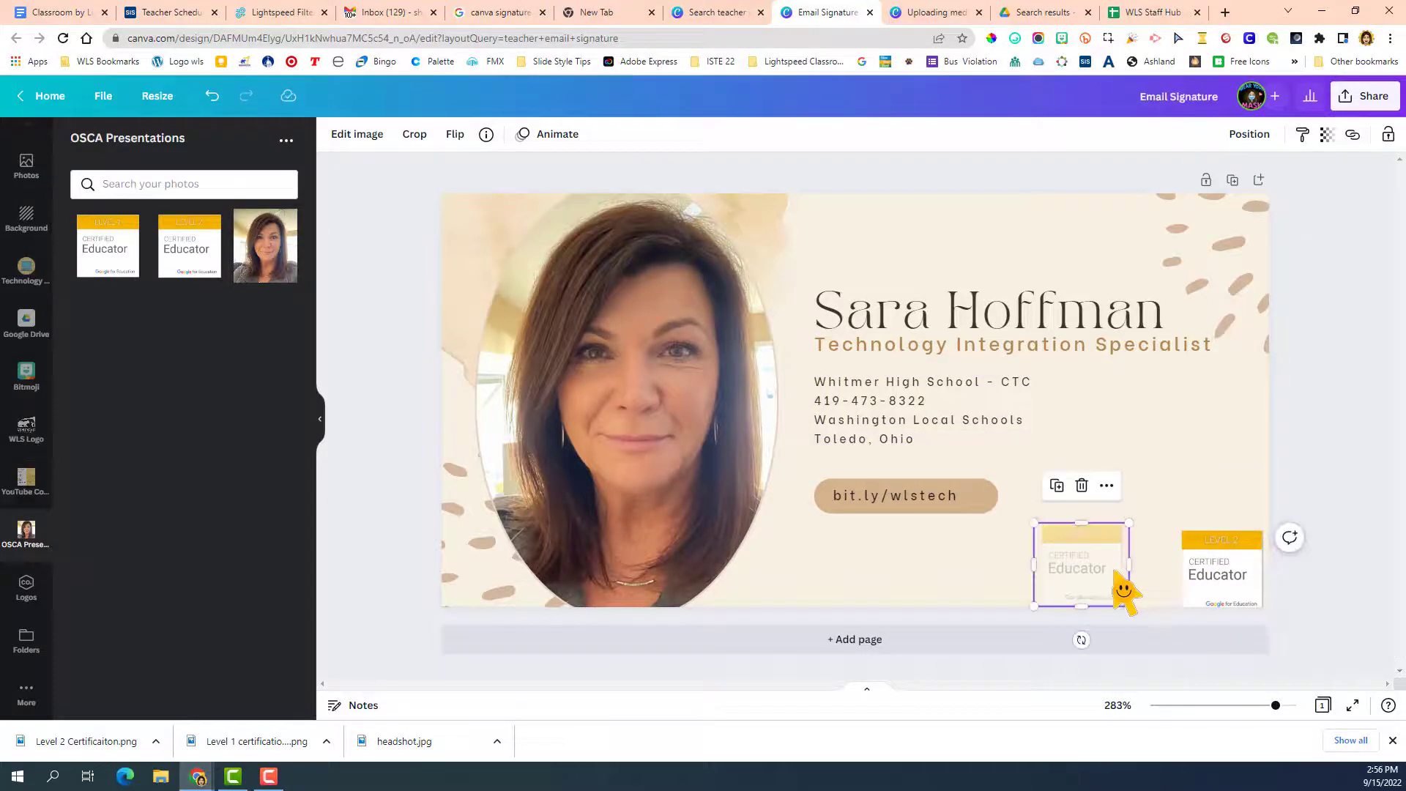
key(Delete)
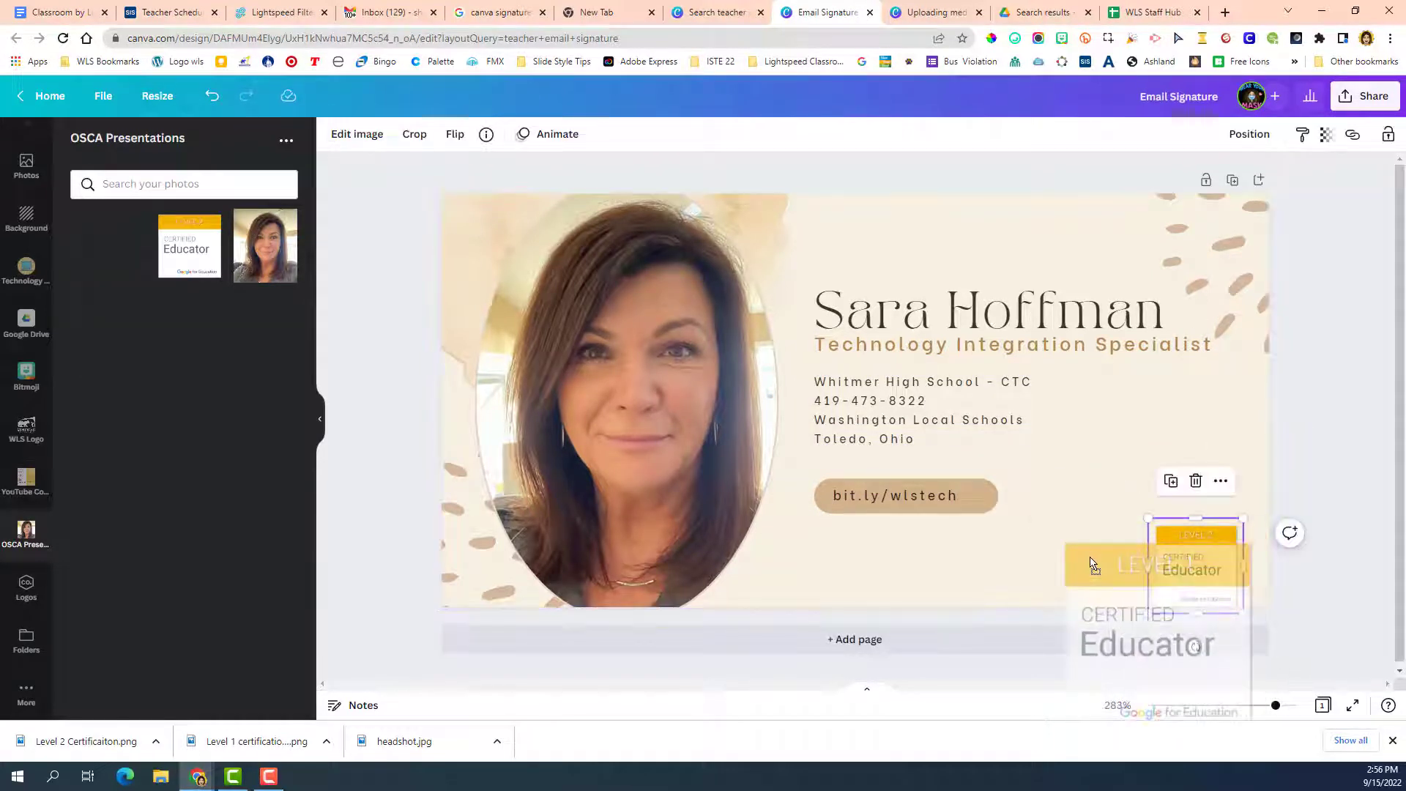
mouse_move(1091, 558)
mouse_down()
mouse_move(1053, 545)
mouse_move(1145, 552)
mouse_move(1047, 505)
mouse_move(990, 440)
mouse_move(1089, 535)
mouse_move(1076, 557)
mouse_move(1073, 545)
mouse_up()
mouse_move(1186, 562)
mouse_down()
mouse_move(1183, 530)
mouse_move(1195, 551)
mouse_up()
drag(1084, 560, 1100, 546)
drag(1043, 500, 1057, 510)
Enlarge the Level 2 badge slightly to match the size of the Level 1 badge beside it.
click(1224, 573)
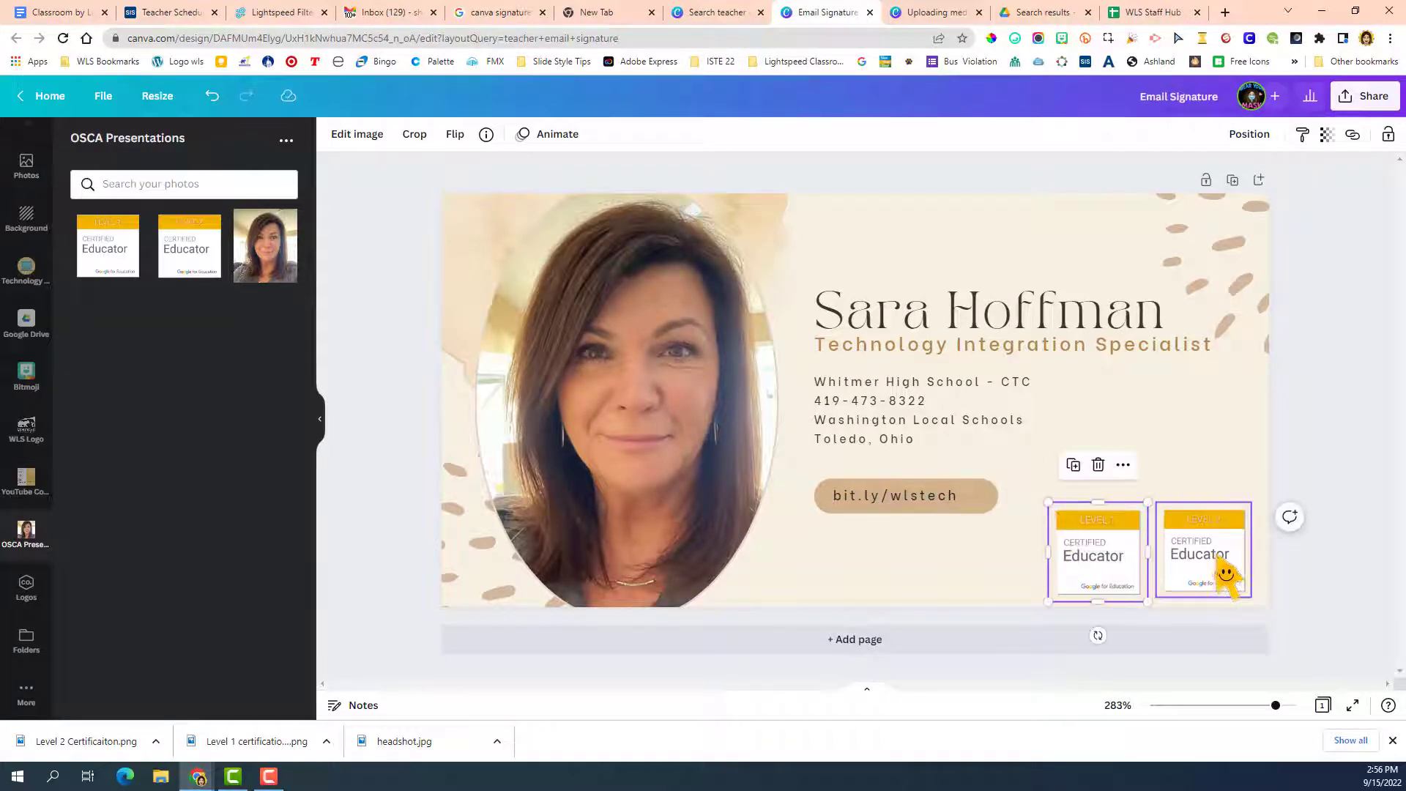
click(1123, 443)
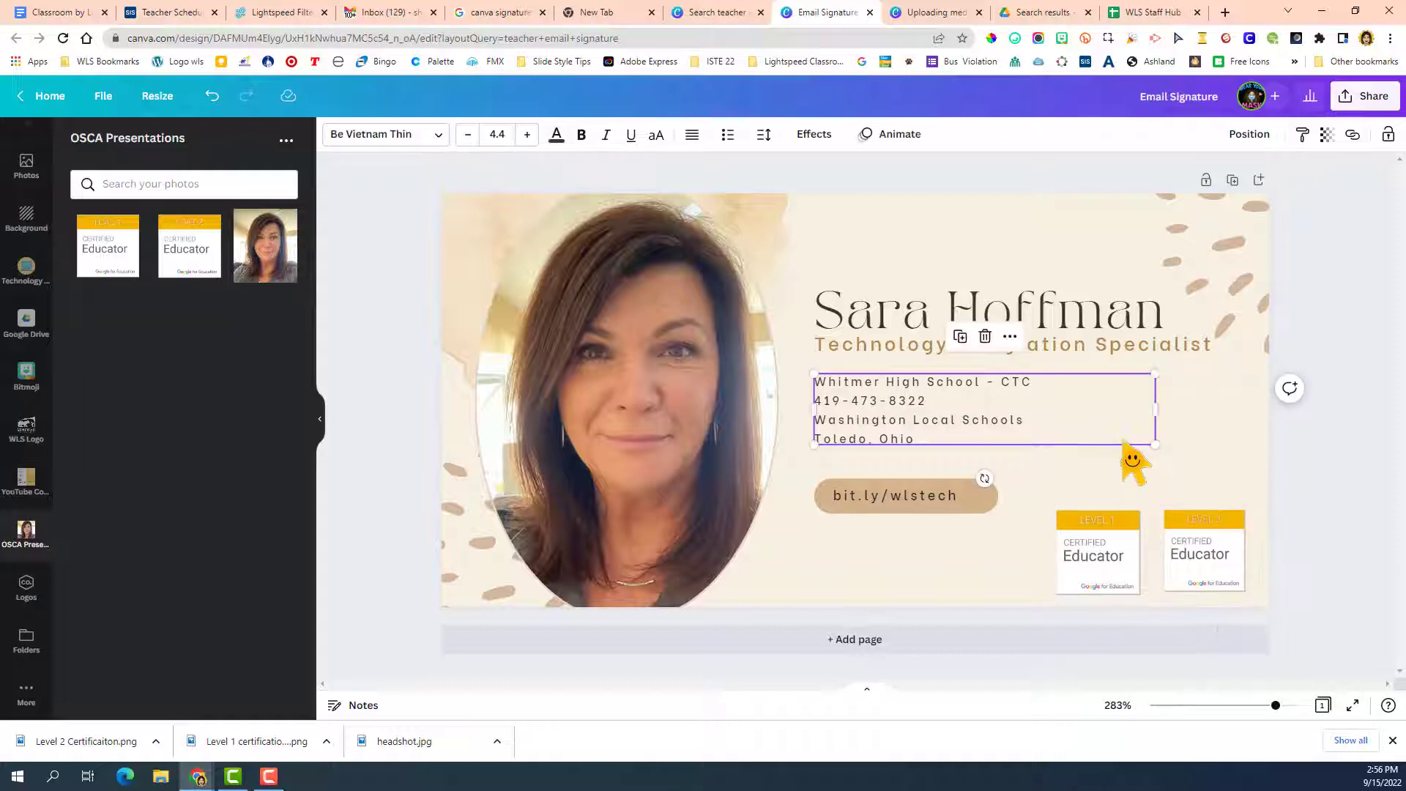
click(1174, 586)
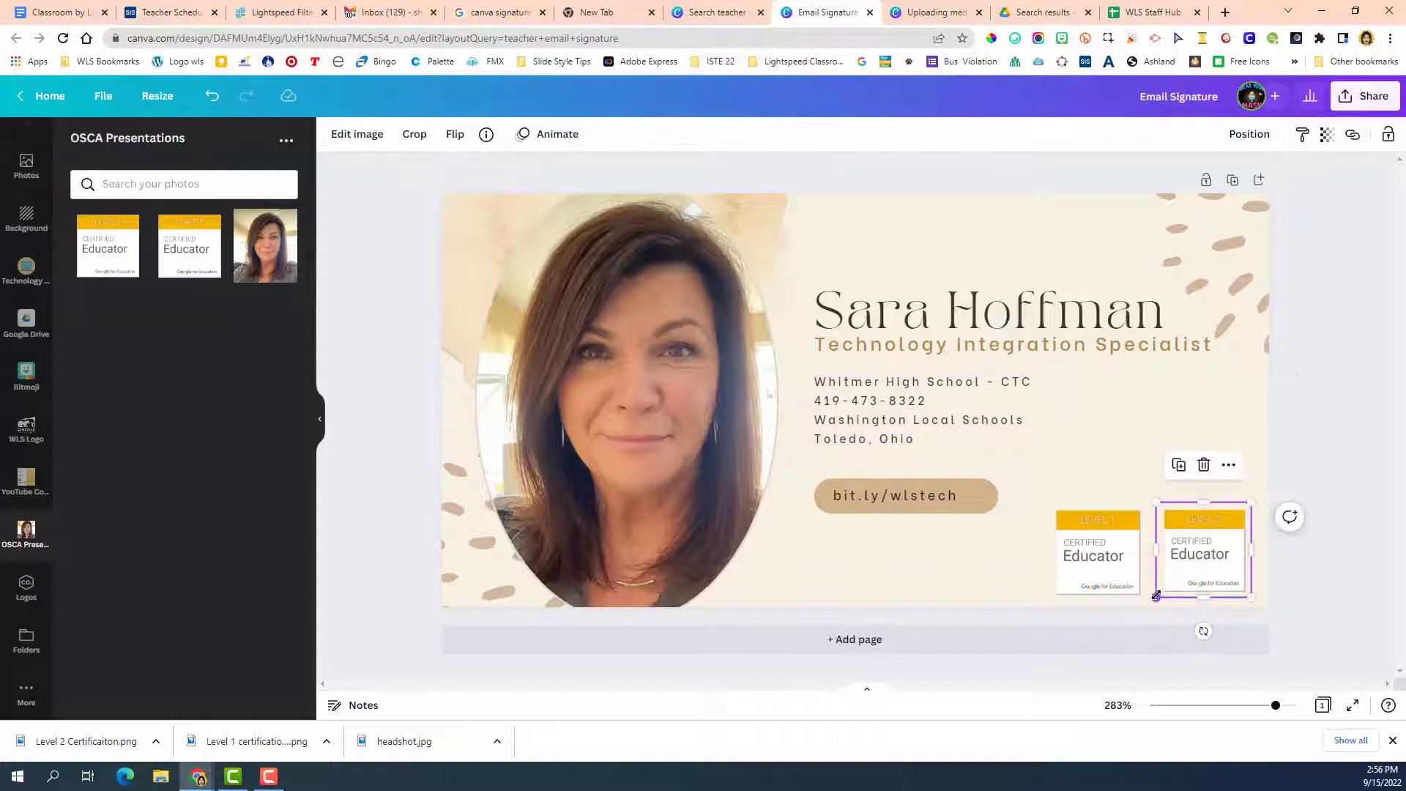
drag(1156, 595, 1153, 605)
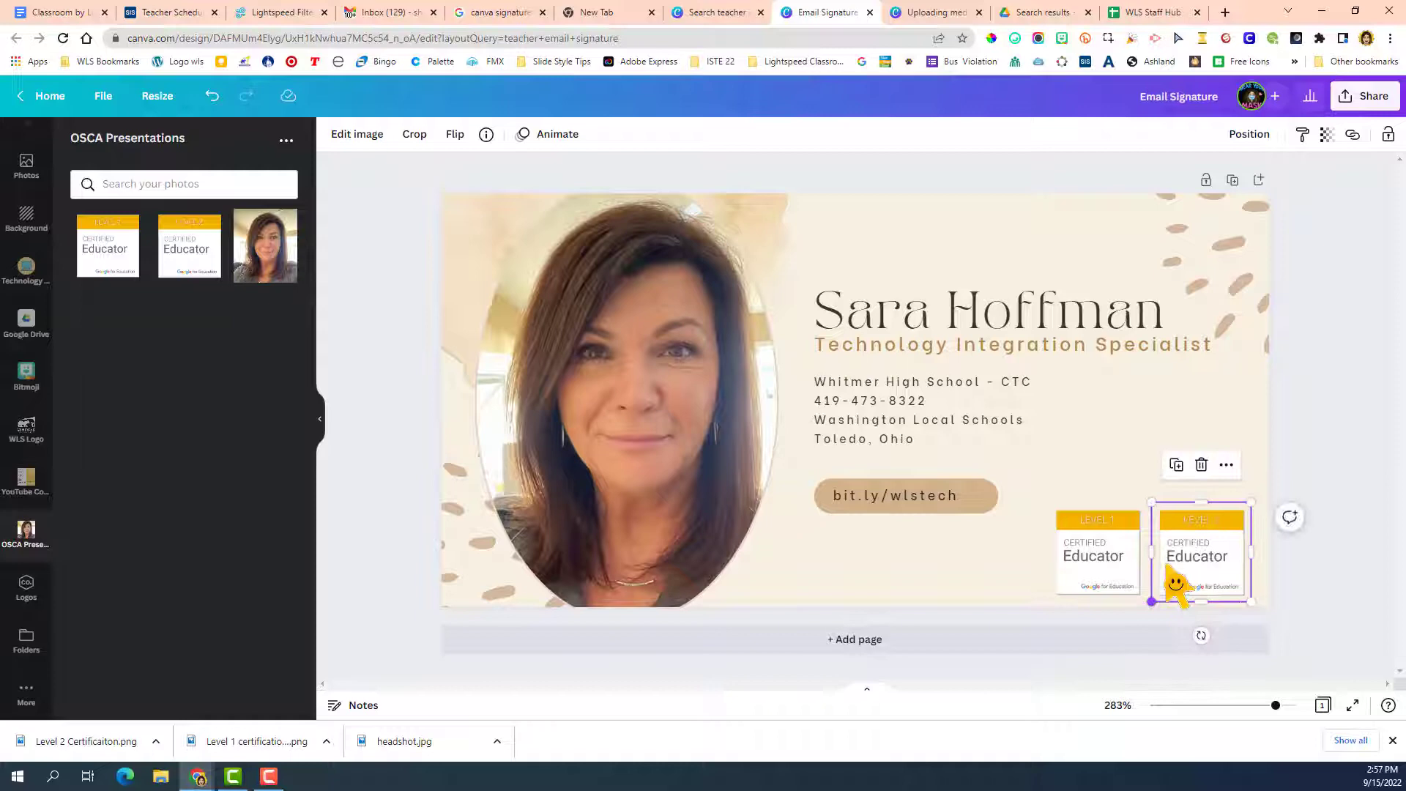
click(1135, 472)
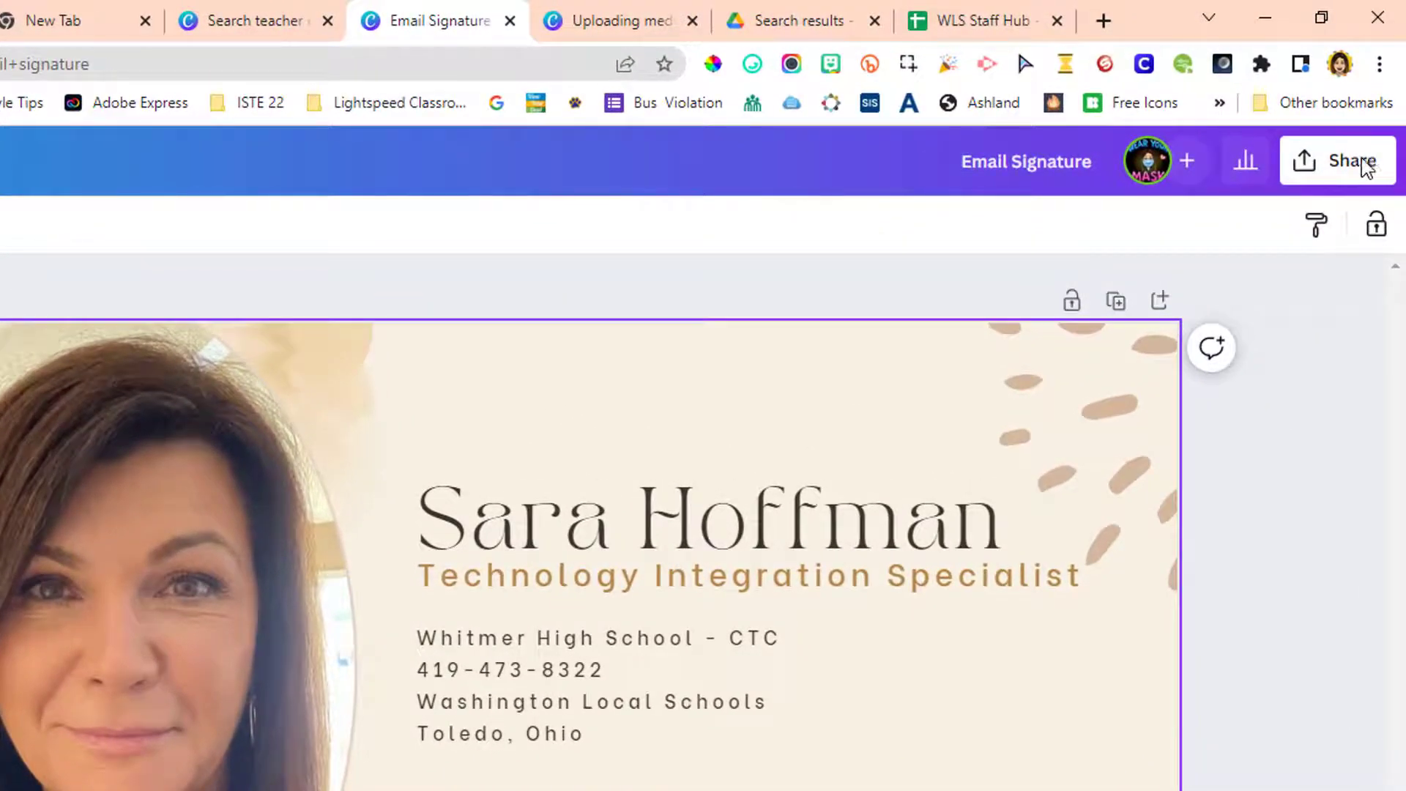
Download the signature design as a PNG and save it to the Desktop as "_Email Signature".
click(1346, 168)
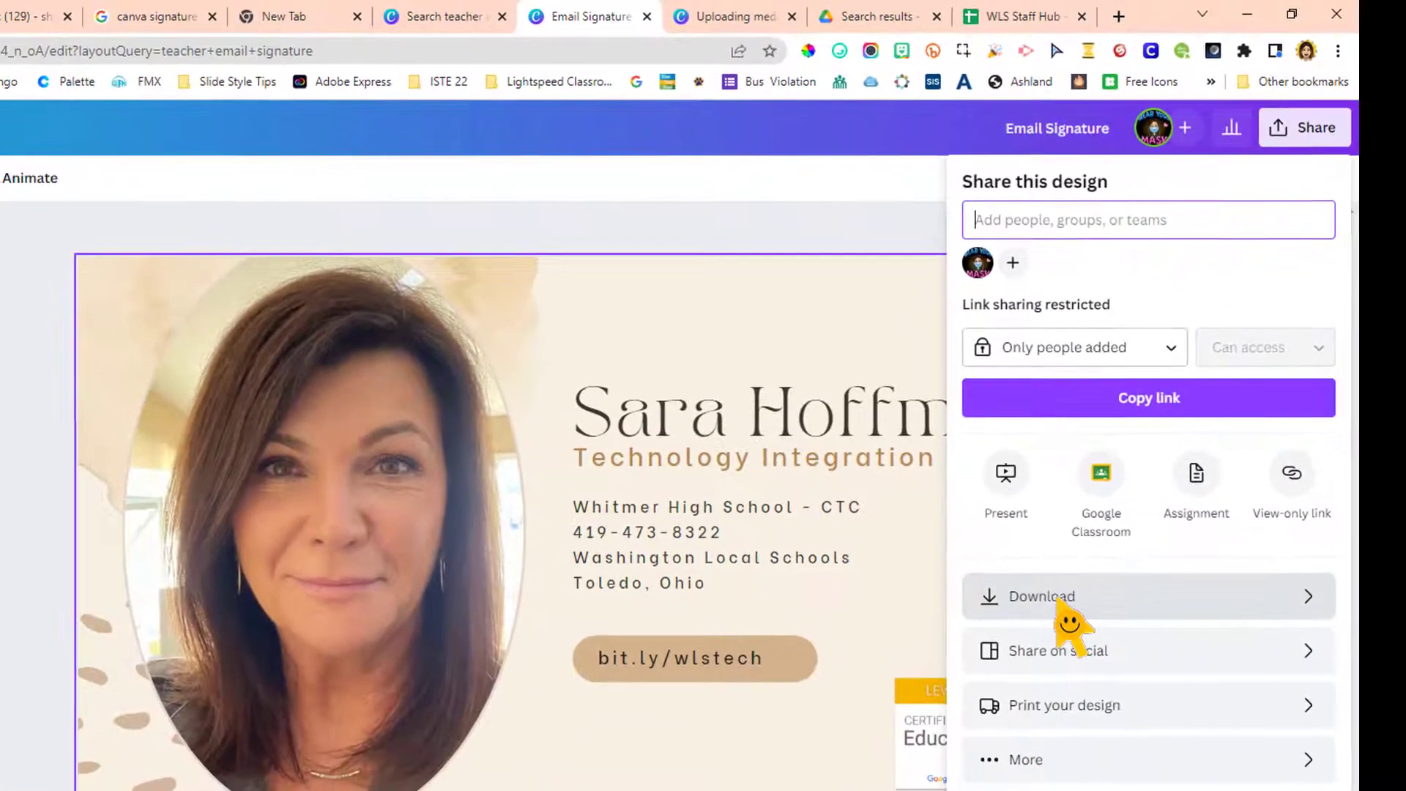
click(1040, 749)
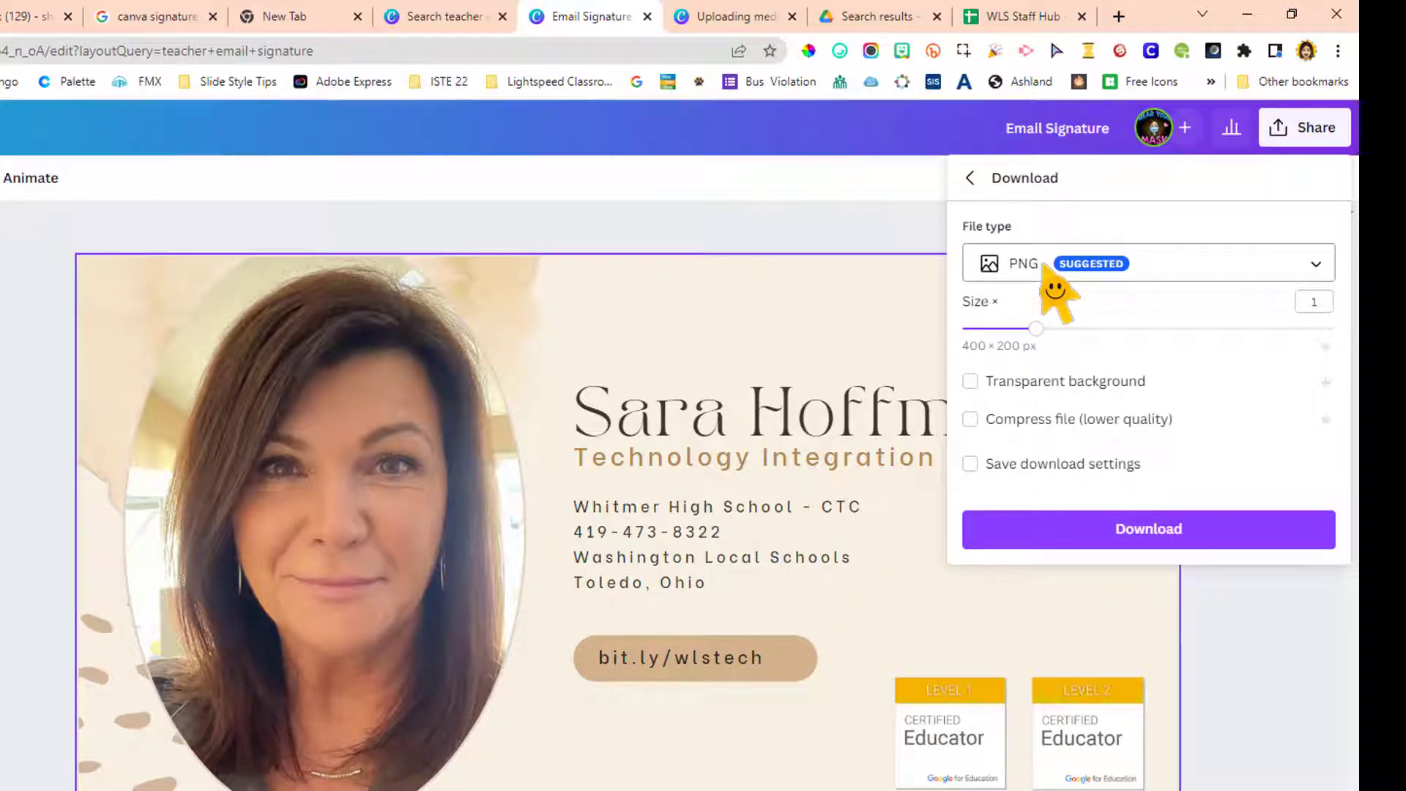
click(1161, 533)
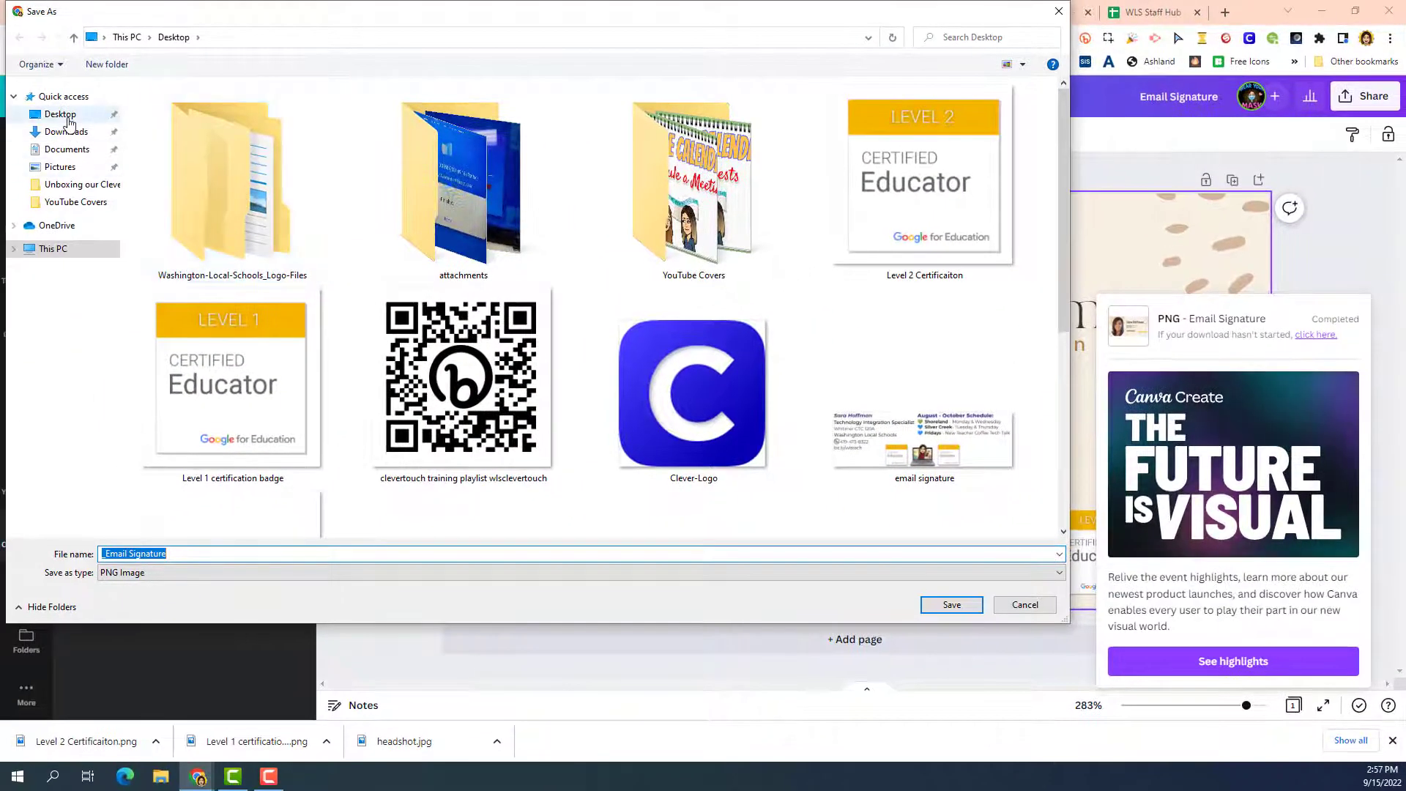
click(65, 117)
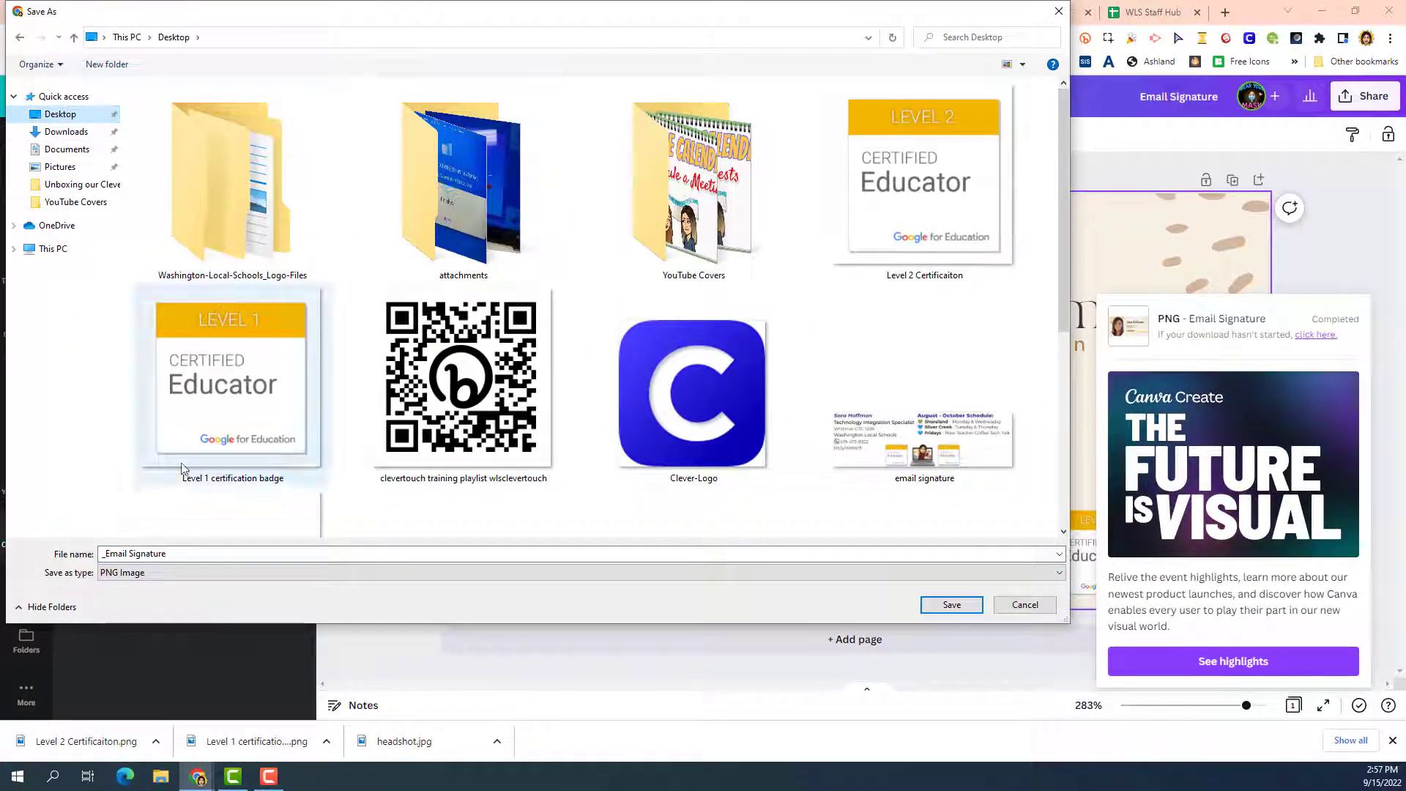
click(951, 604)
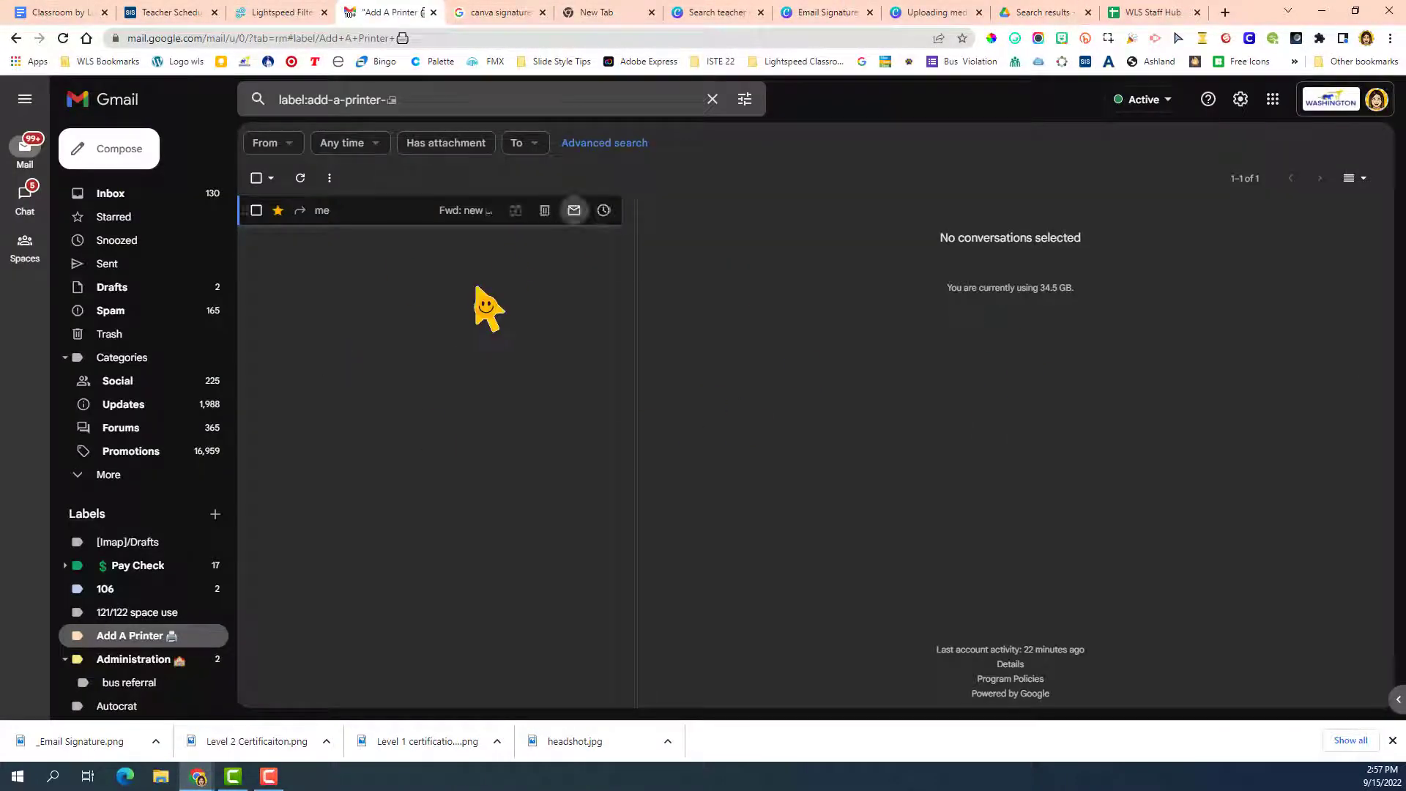
Create a new email signature named "Photo Signature" in the general settings of Gmail.
click(1239, 99)
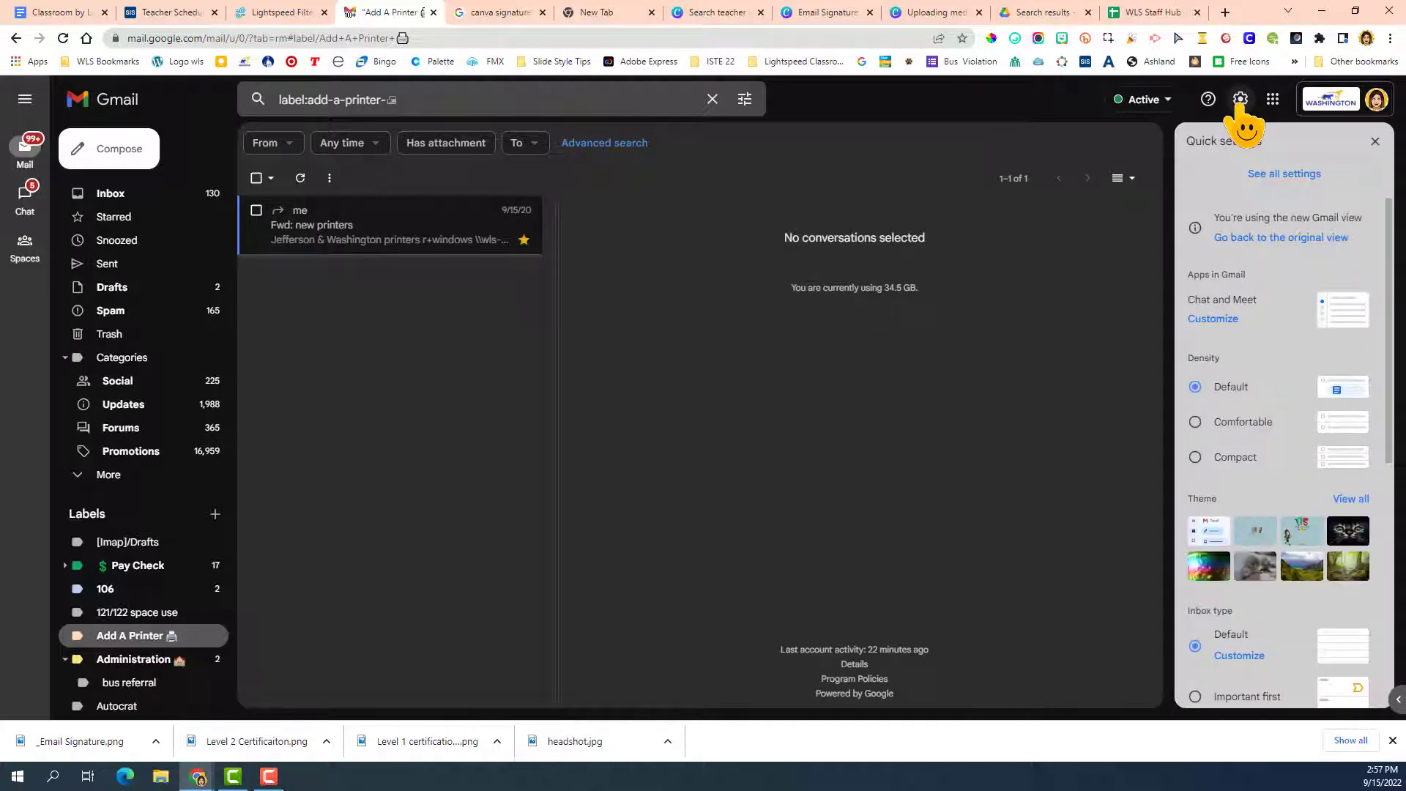
click(1265, 177)
scroll(626, 469, down, 5)
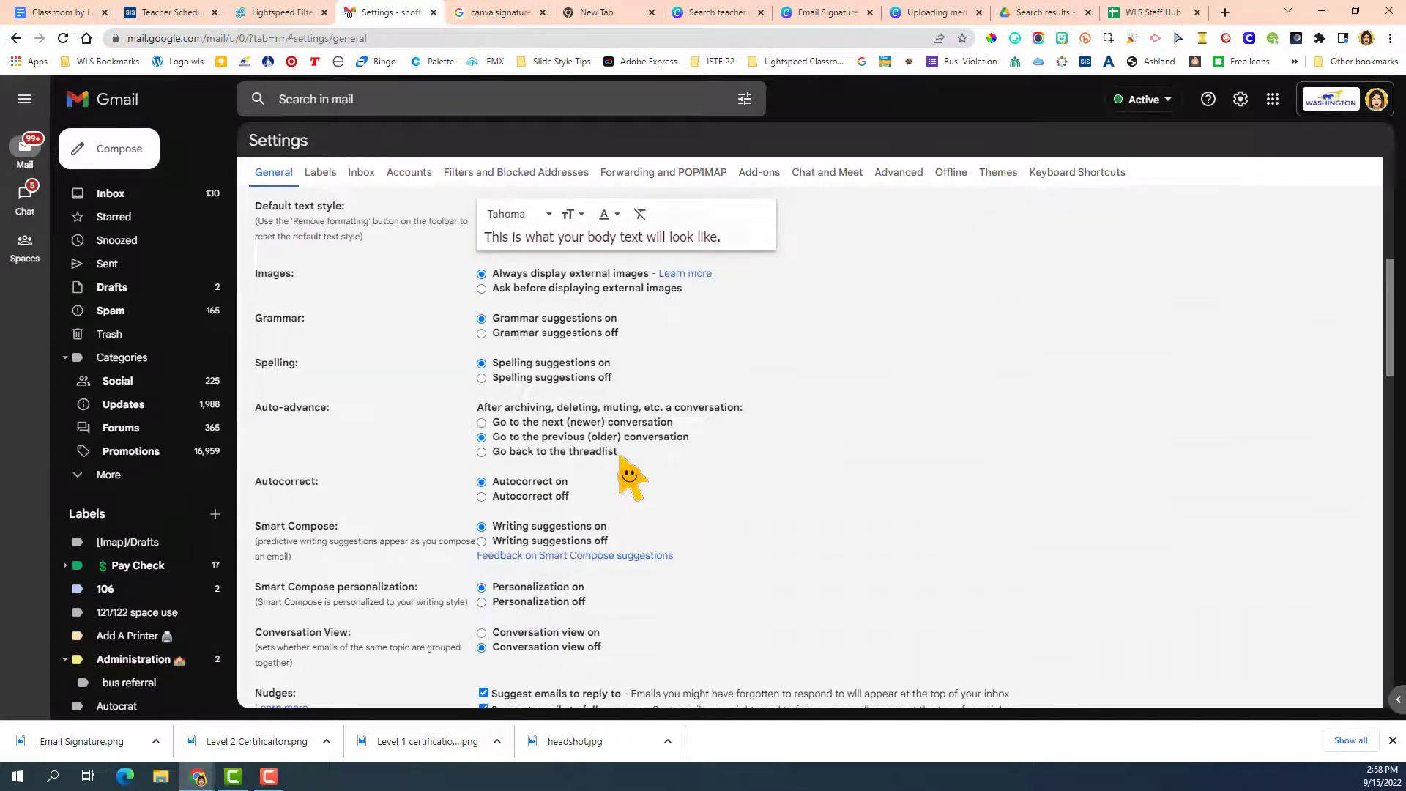
scroll(620, 457, down, 10)
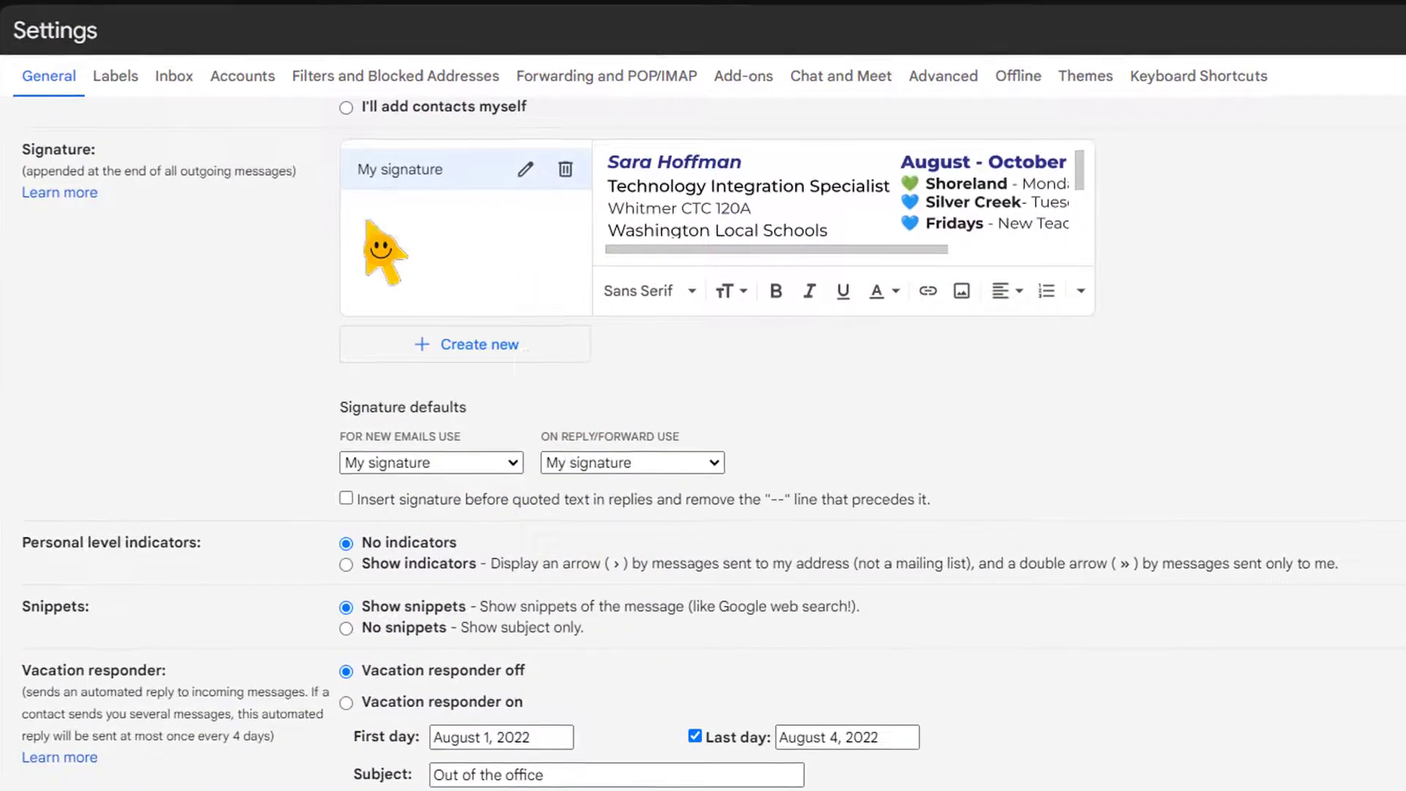
click(483, 338)
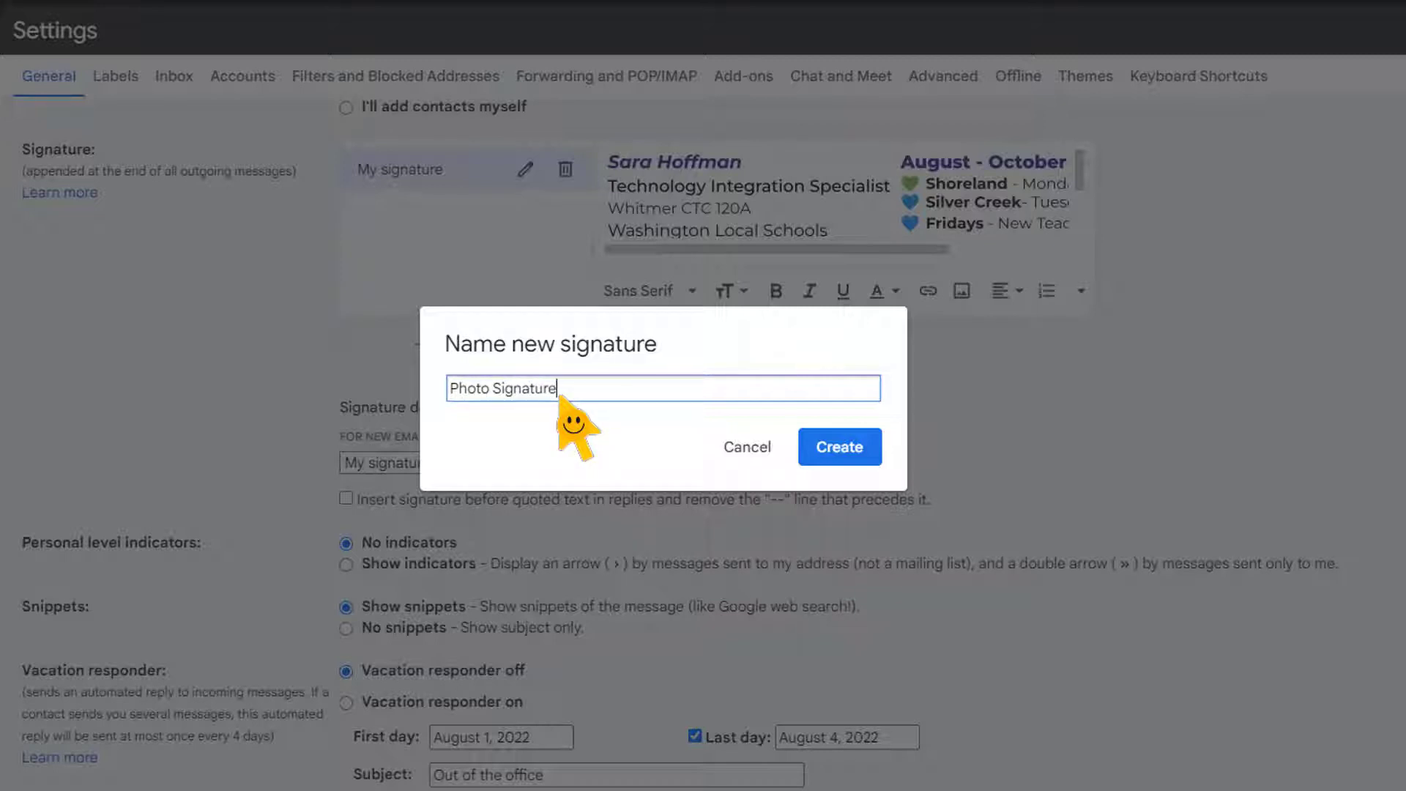
click(839, 448)
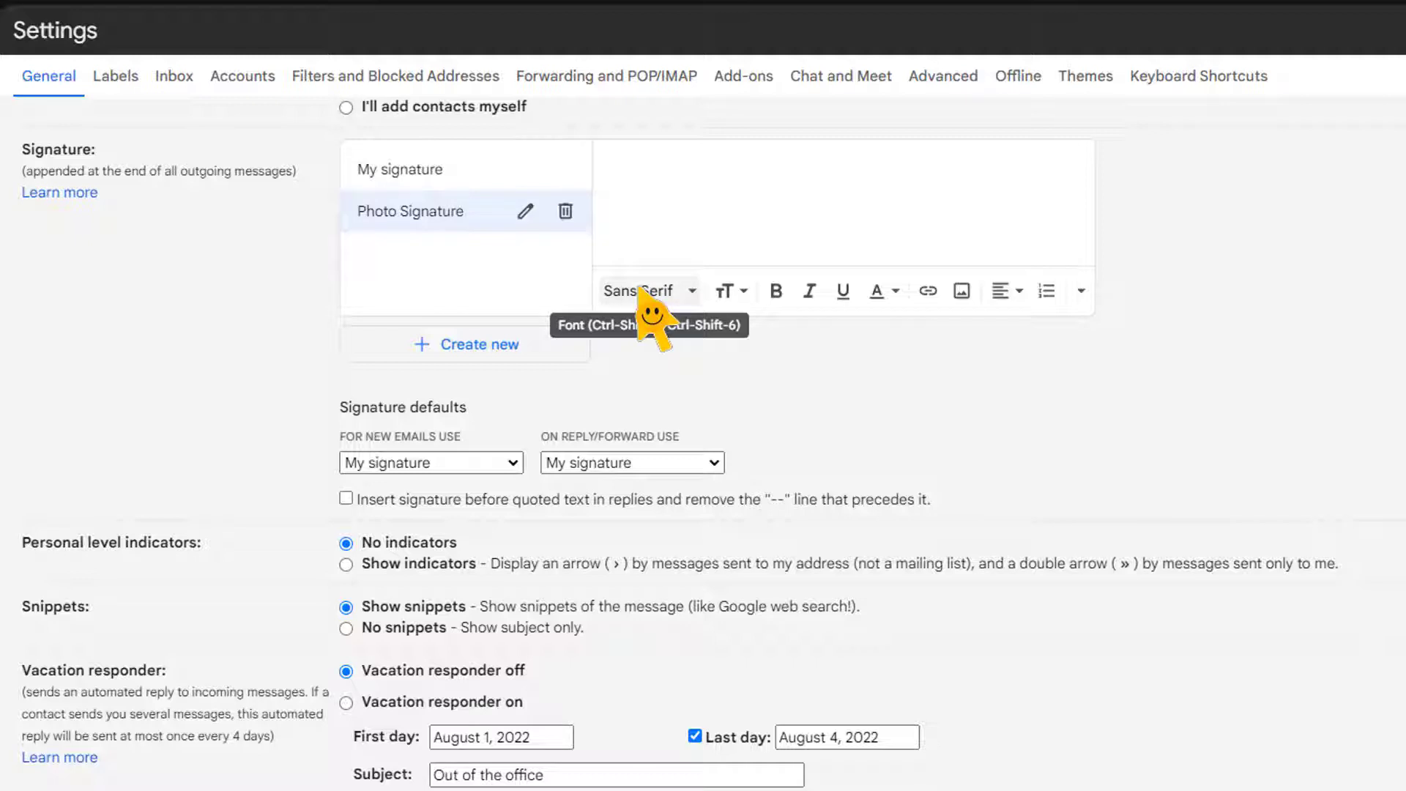
Upload the "_Email Signature" image from the computer and insert it into the Photo Signature.
click(964, 292)
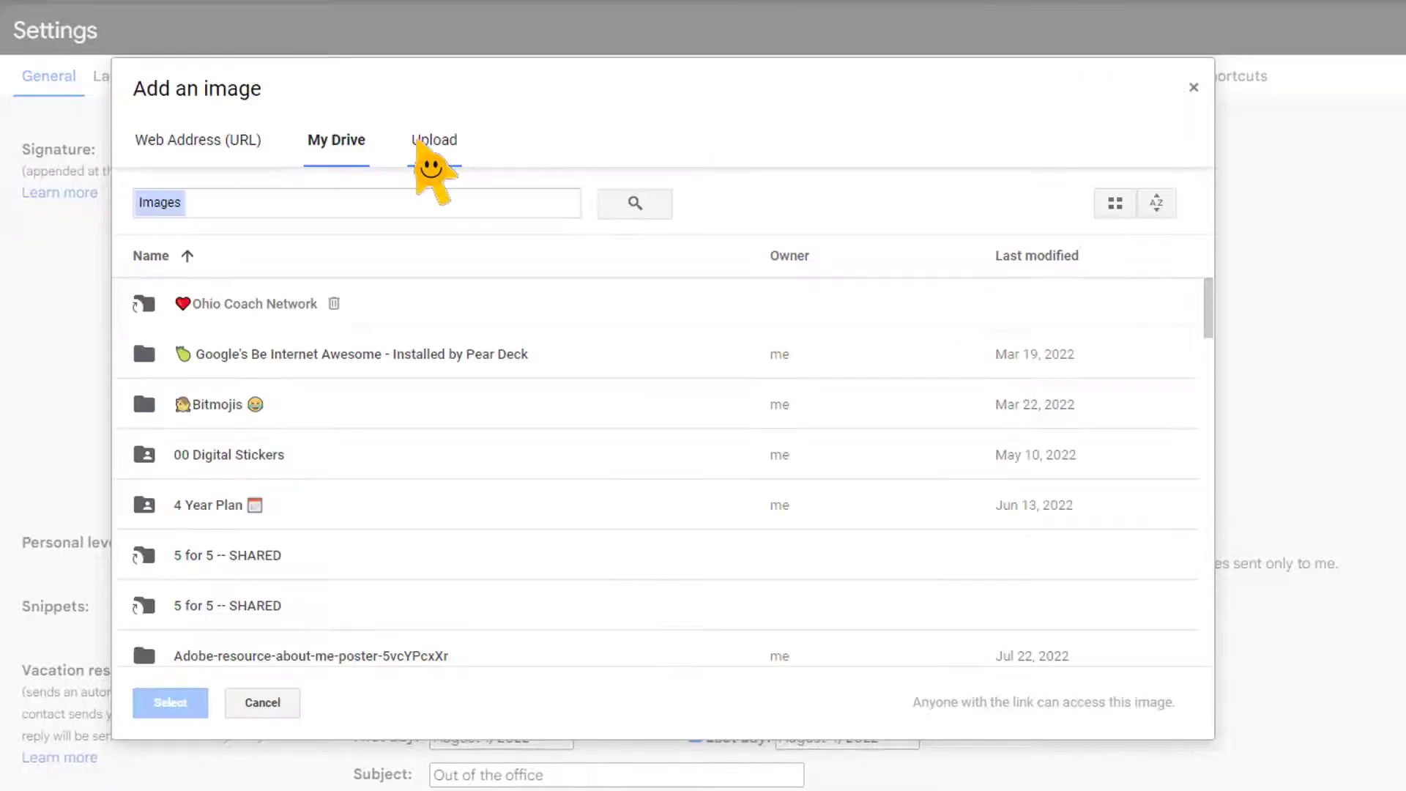
click(419, 142)
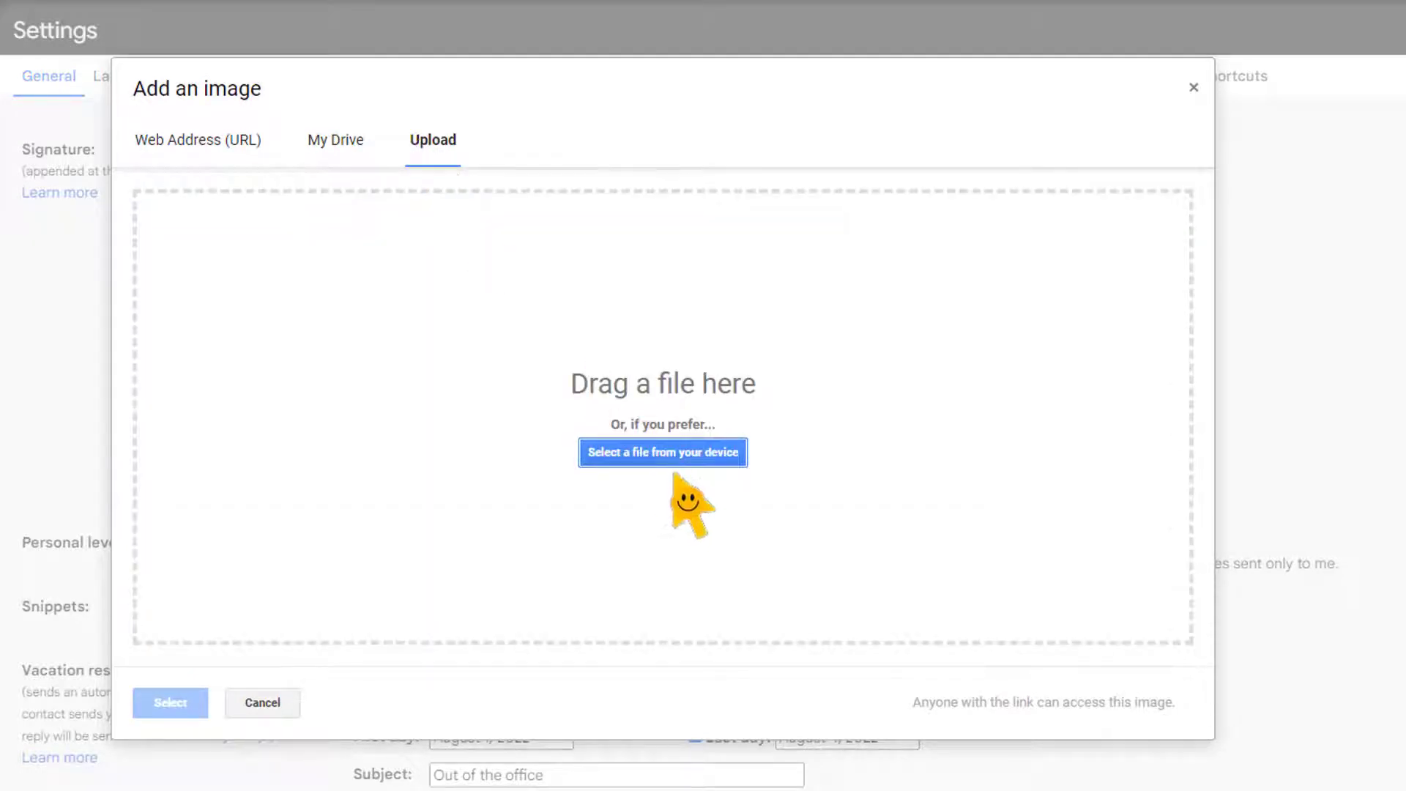
click(667, 452)
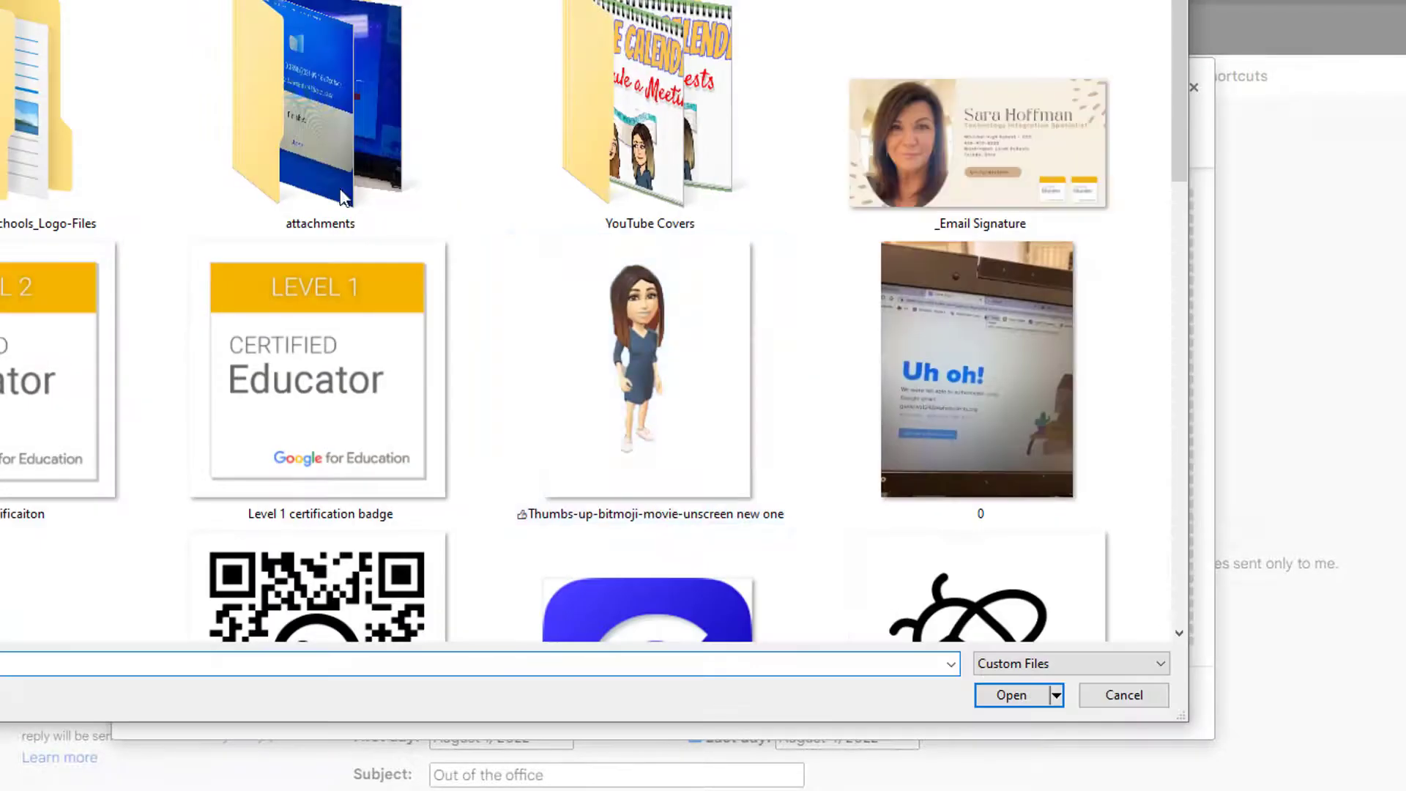
click(1034, 143)
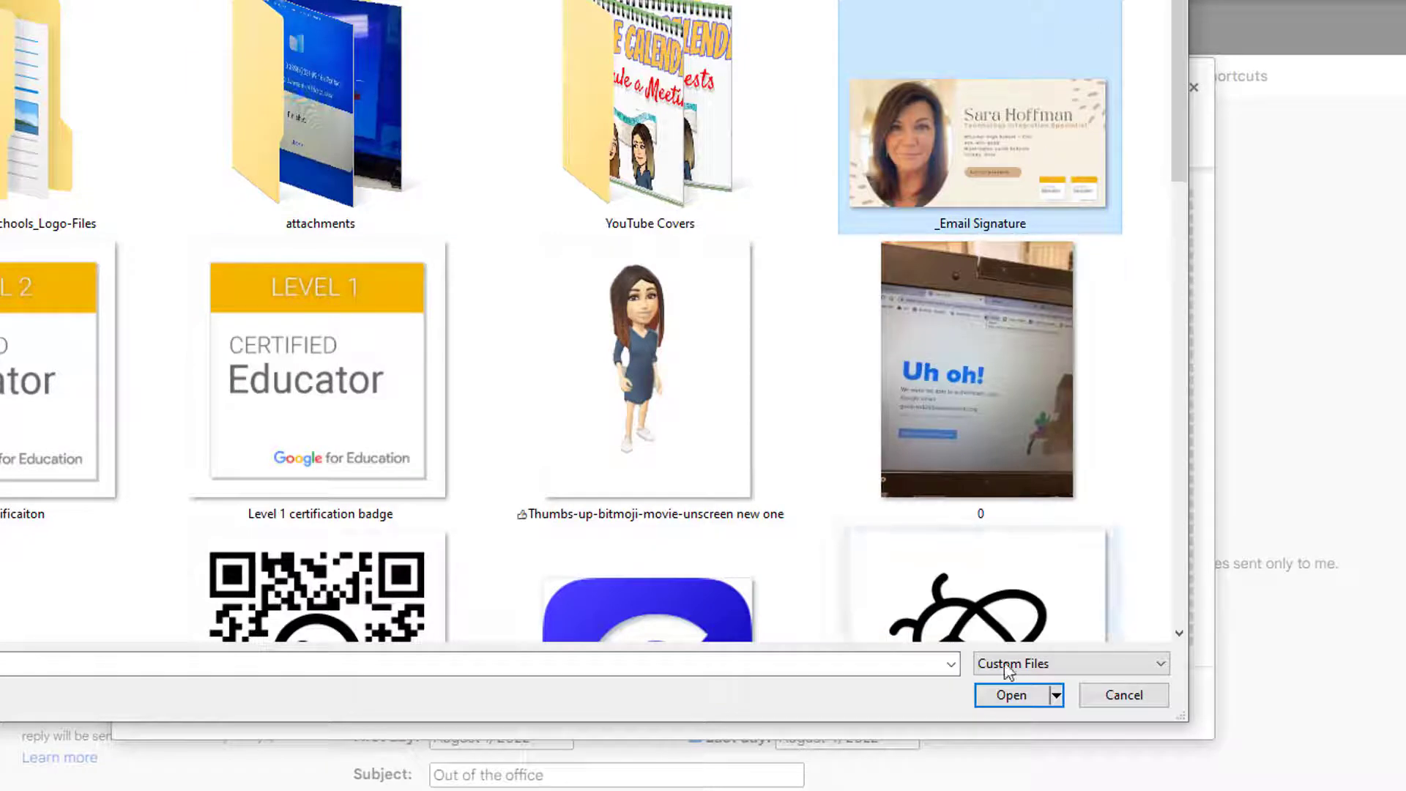
click(1009, 696)
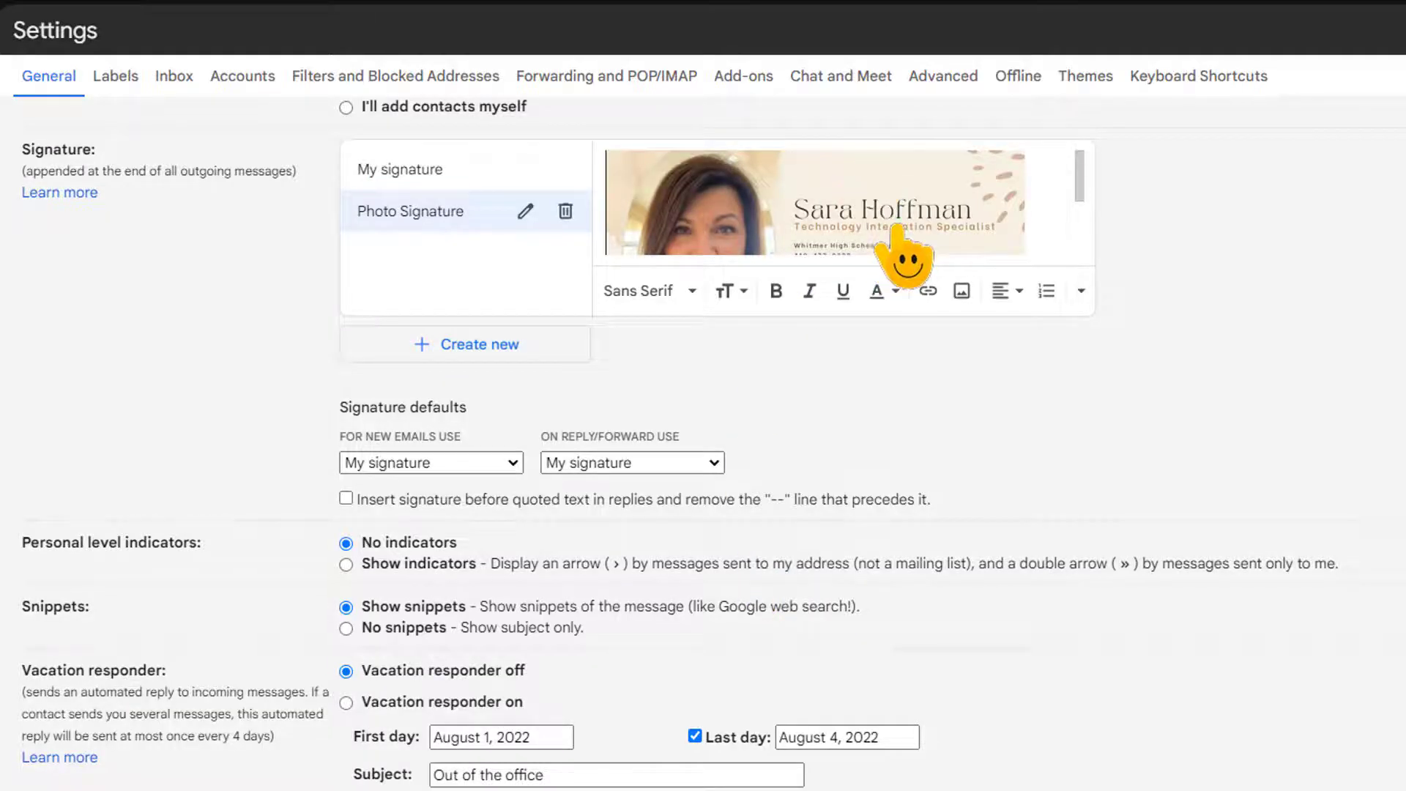
Save the changed Gmail settings with the new photo signature.
scroll(856, 241, up, 4)
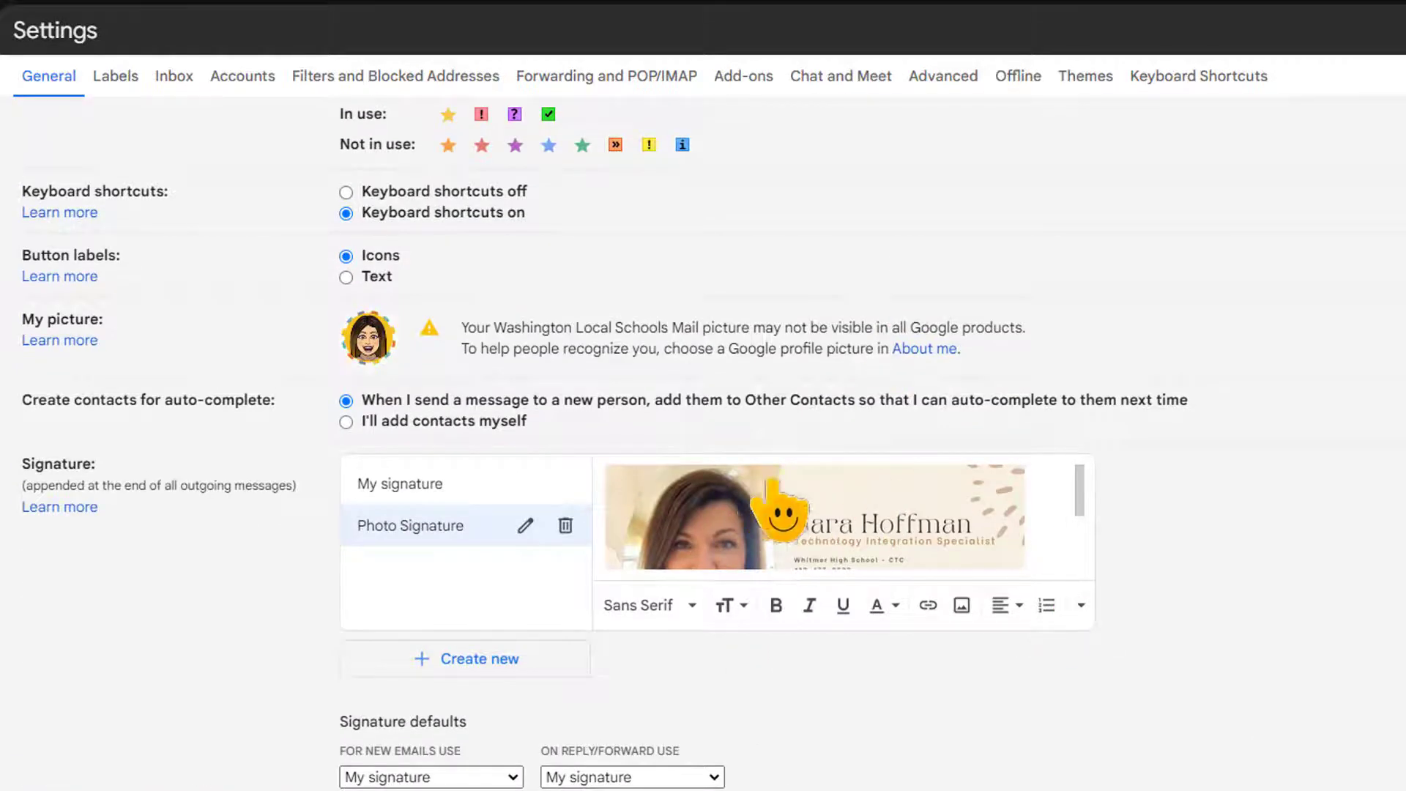
scroll(768, 624, down, 12)
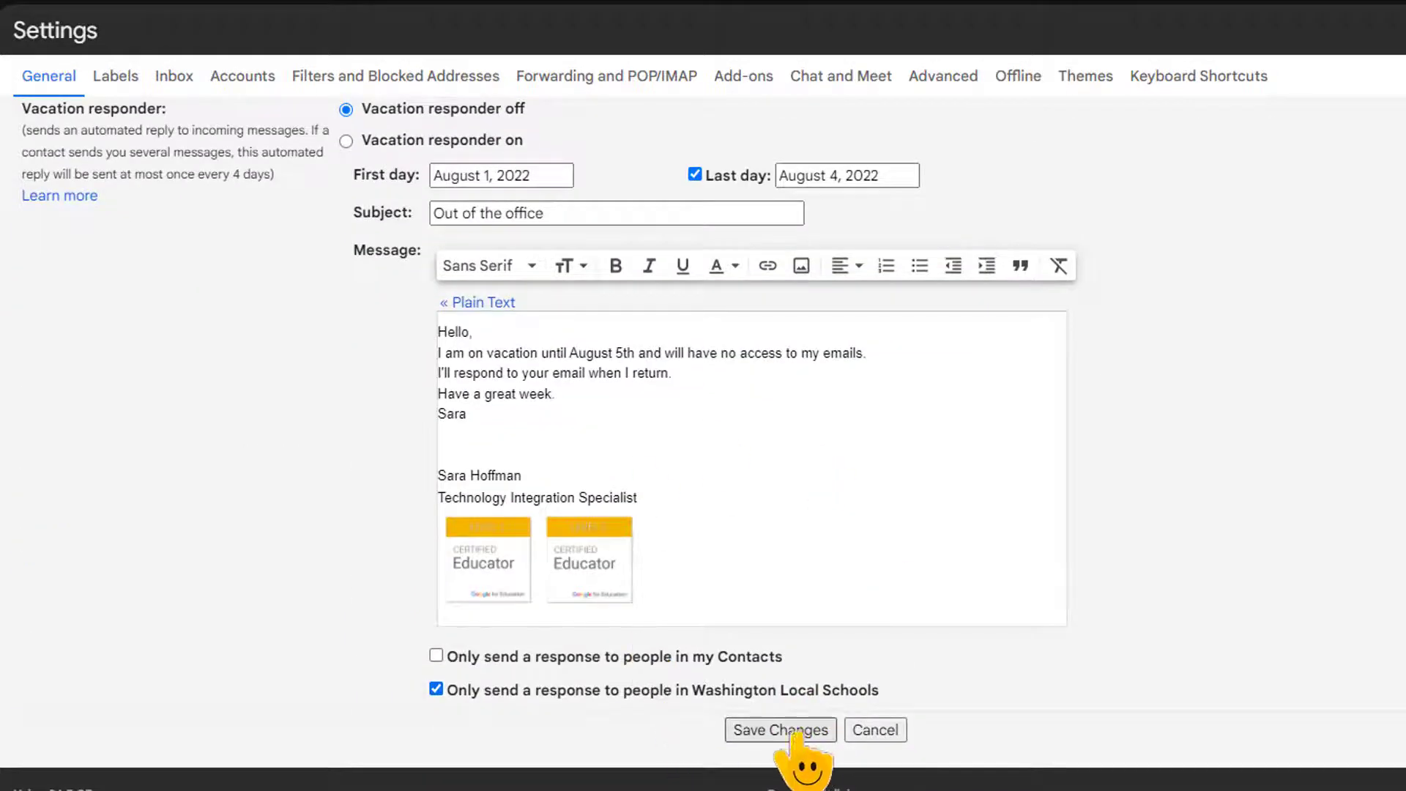
click(759, 732)
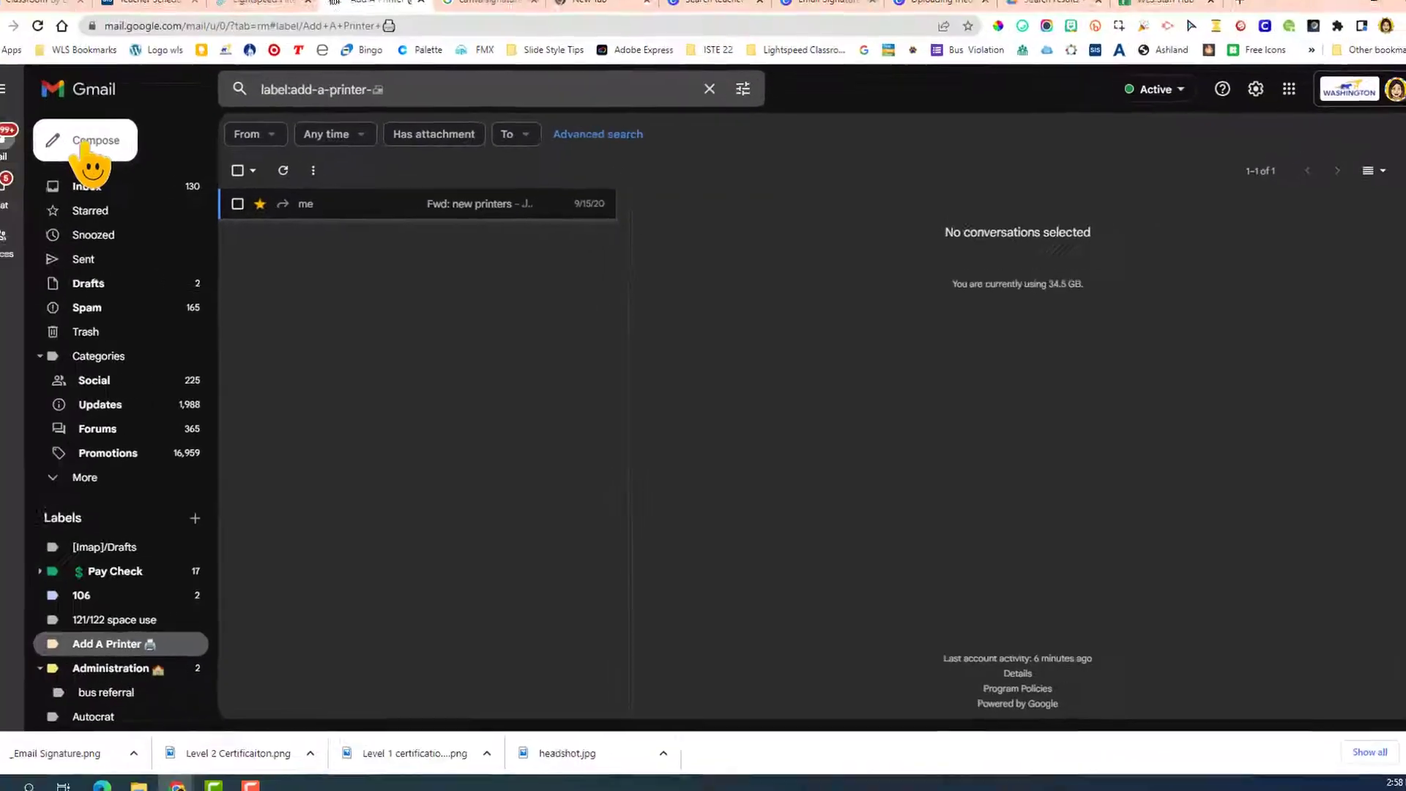
Start a new email addressed to the owner's own school account and set its signature to "Photo Signature".
click(107, 153)
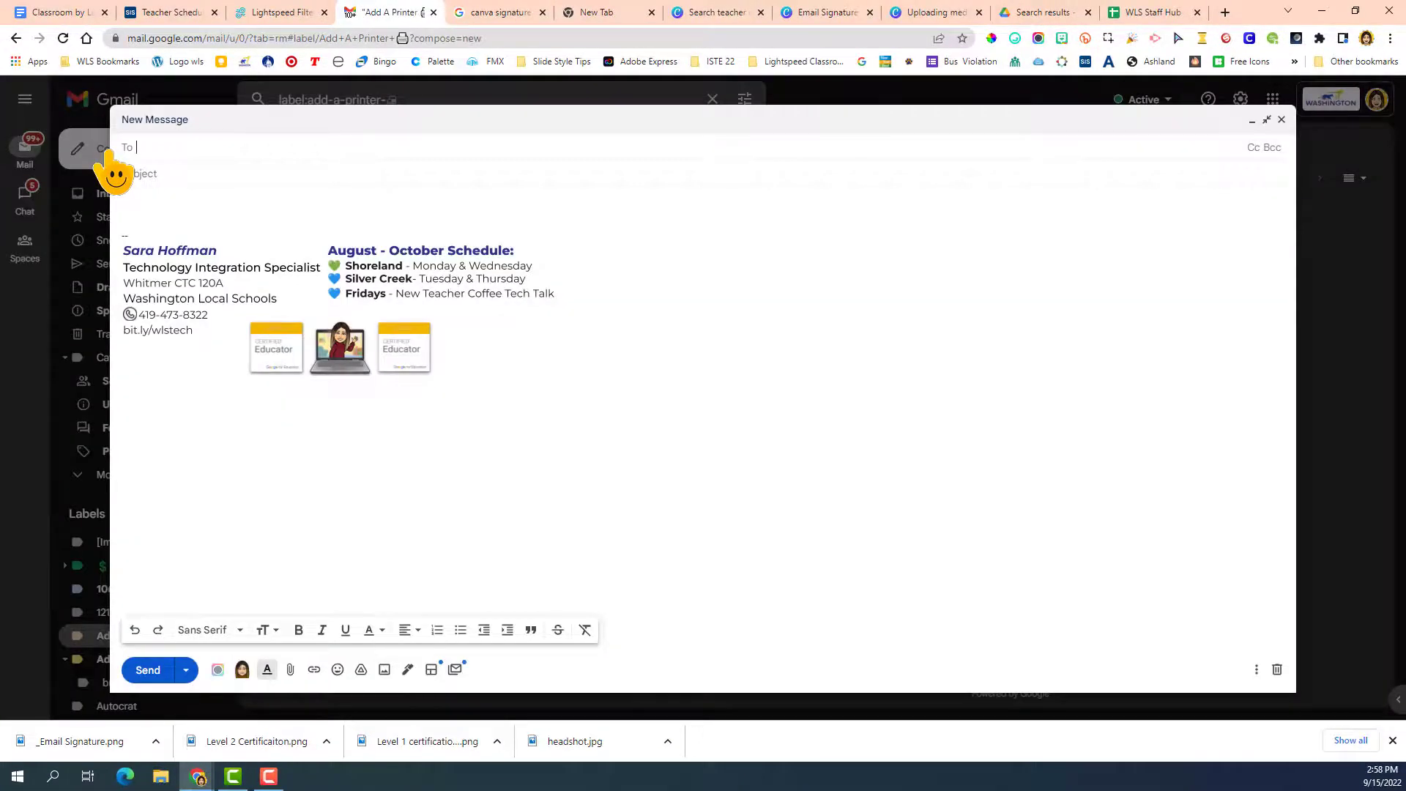
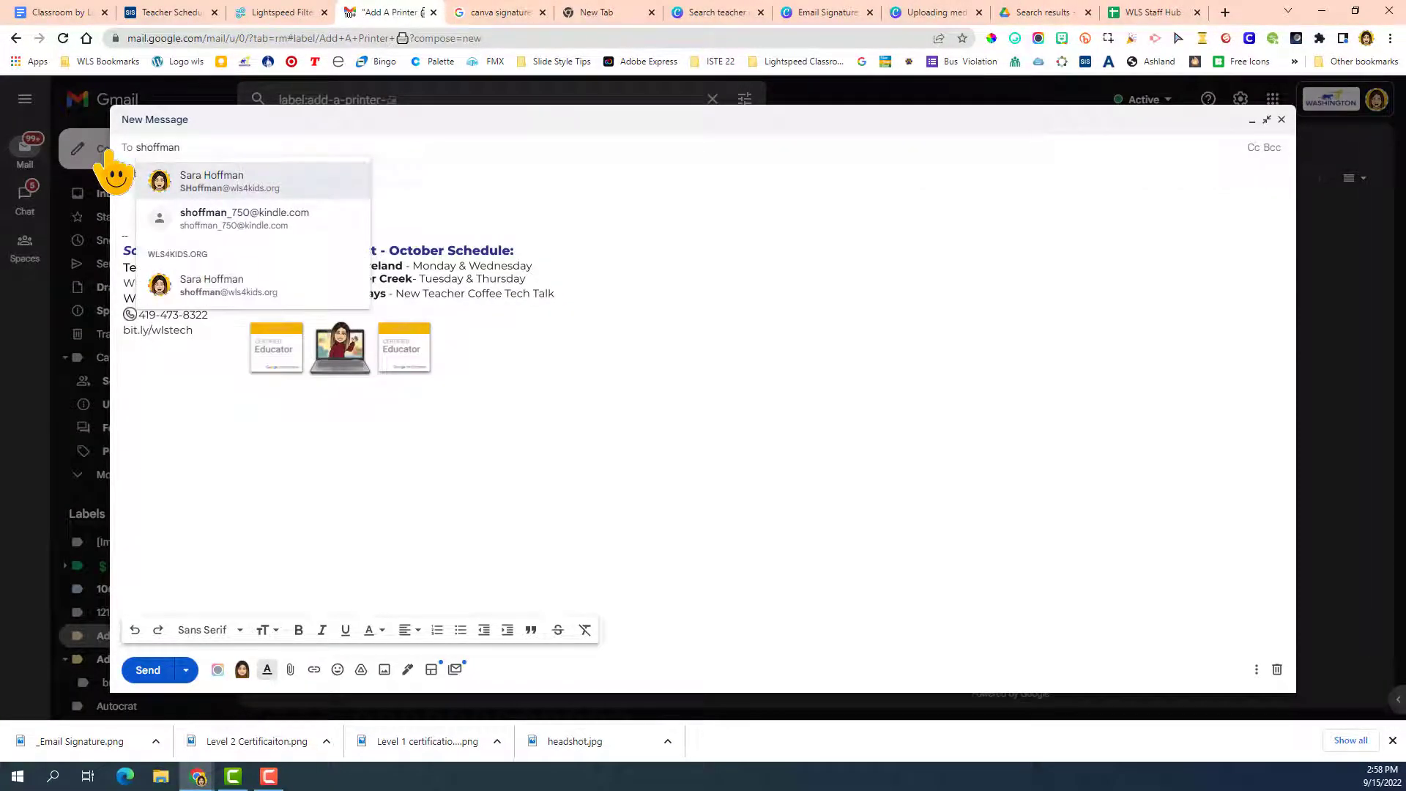
click(203, 177)
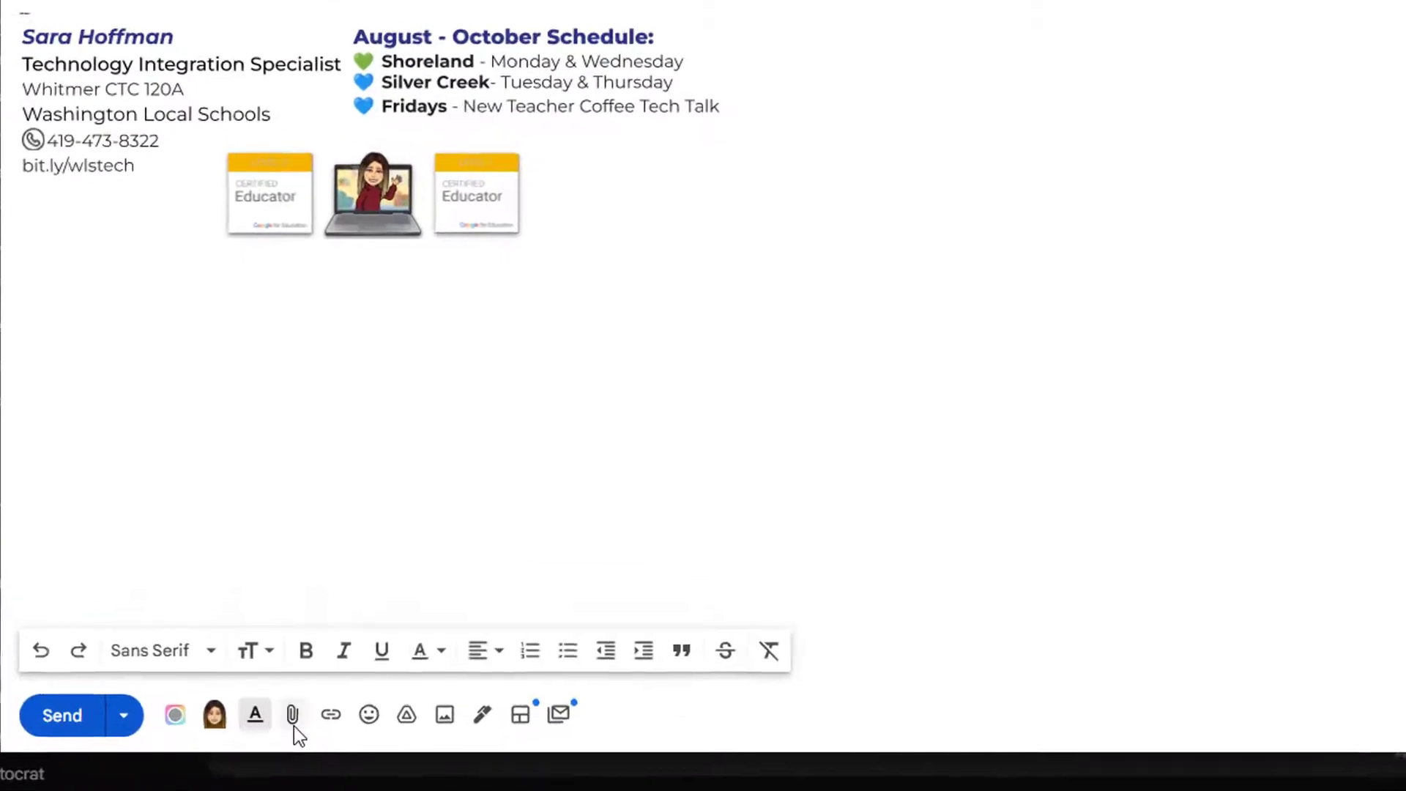
click(489, 718)
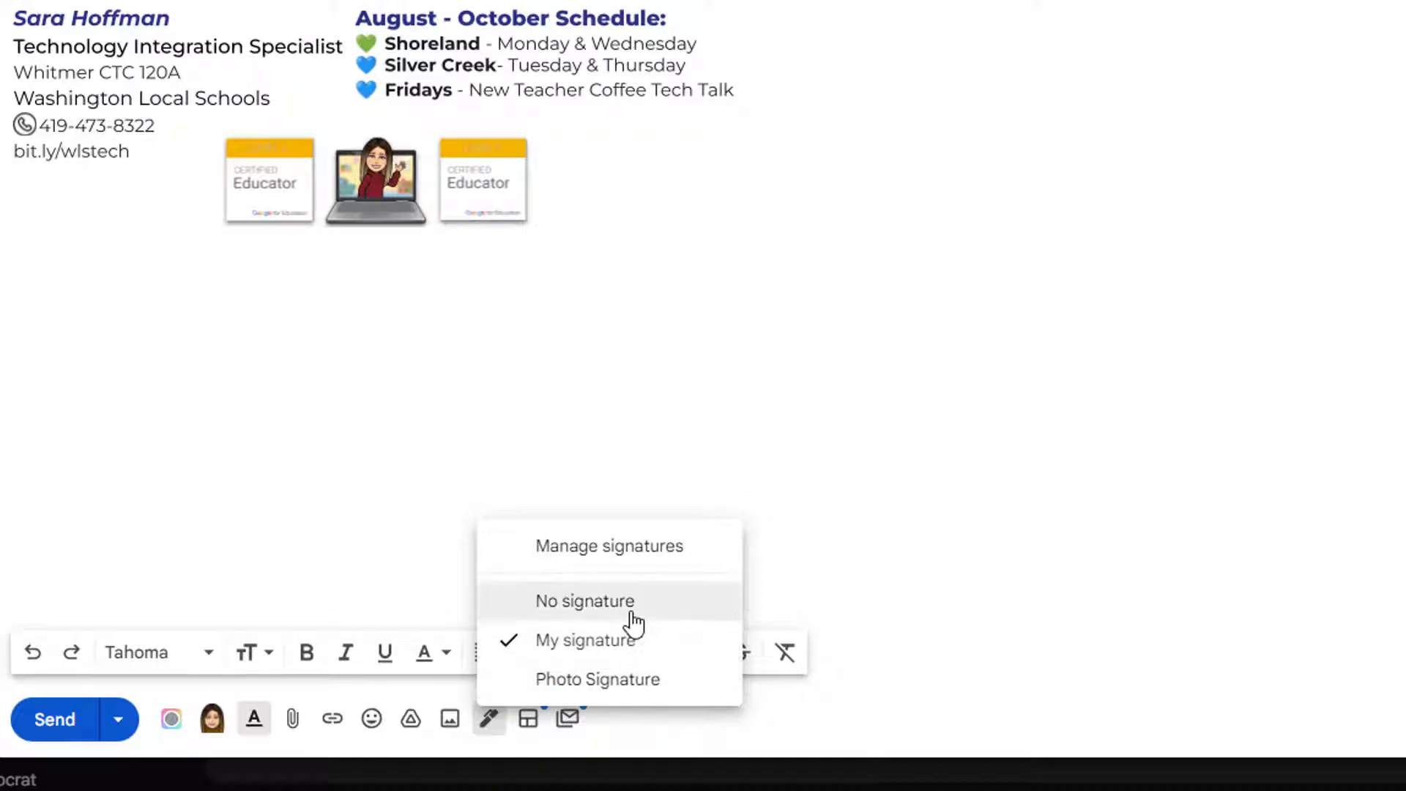
click(619, 679)
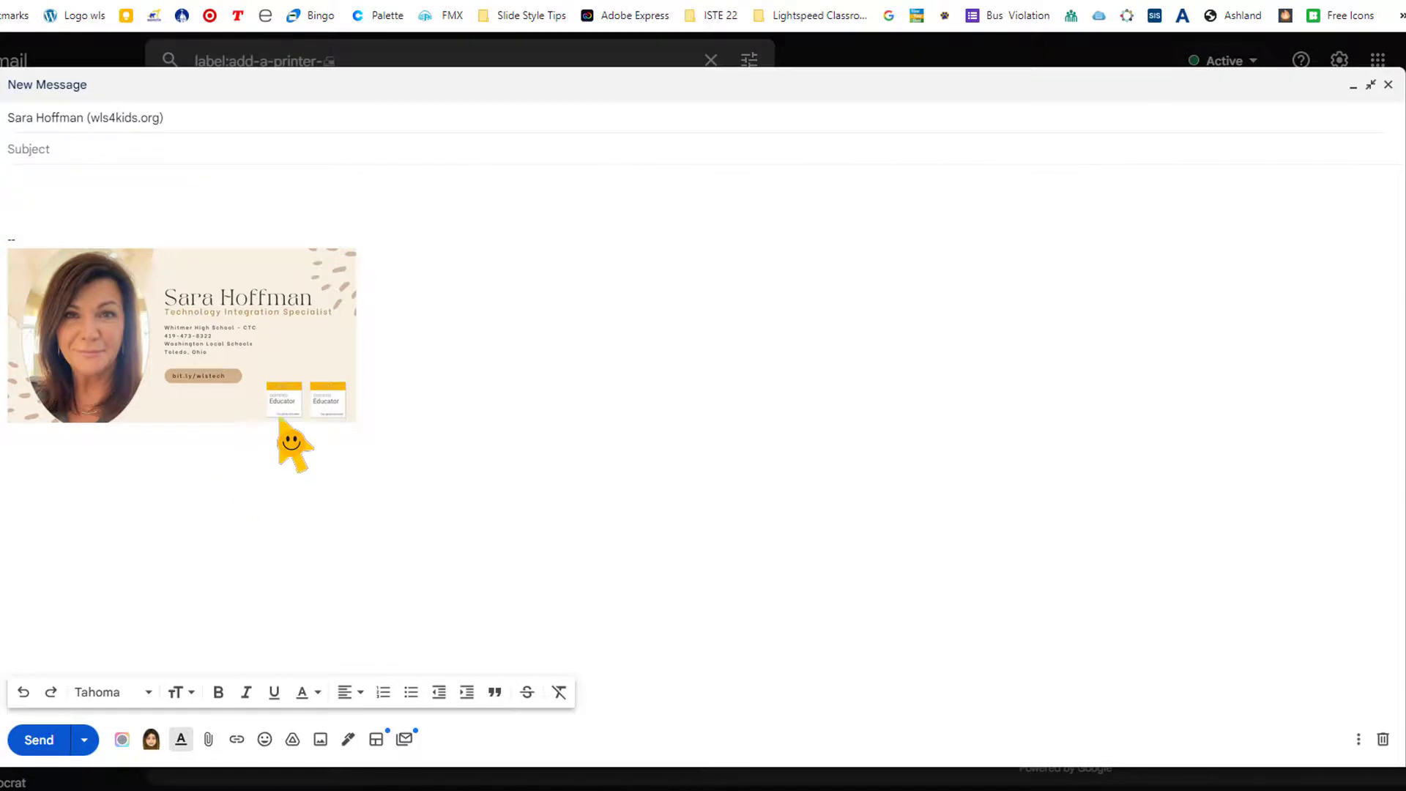
Switch back to the Email Signature design in Canva.
click(973, 2)
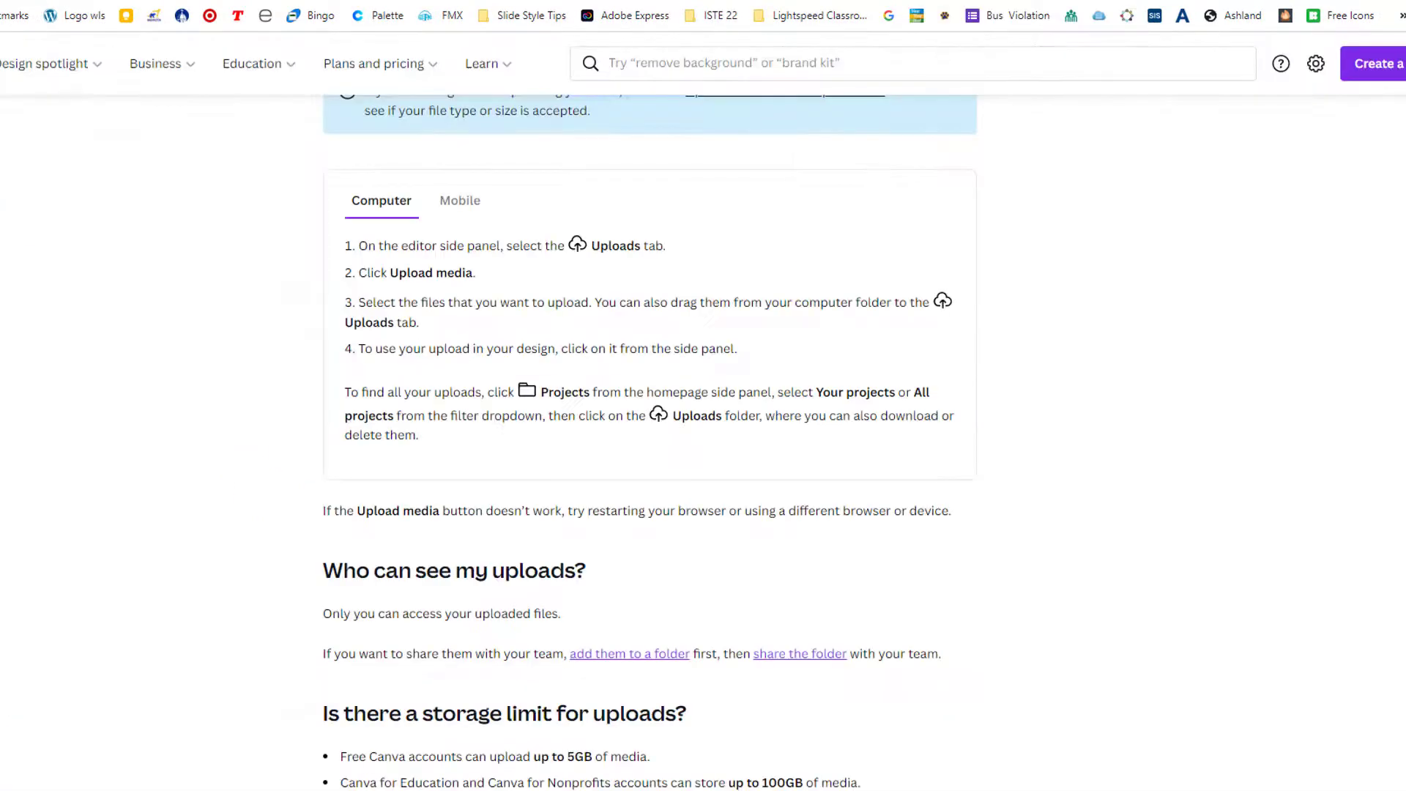
click(827, 2)
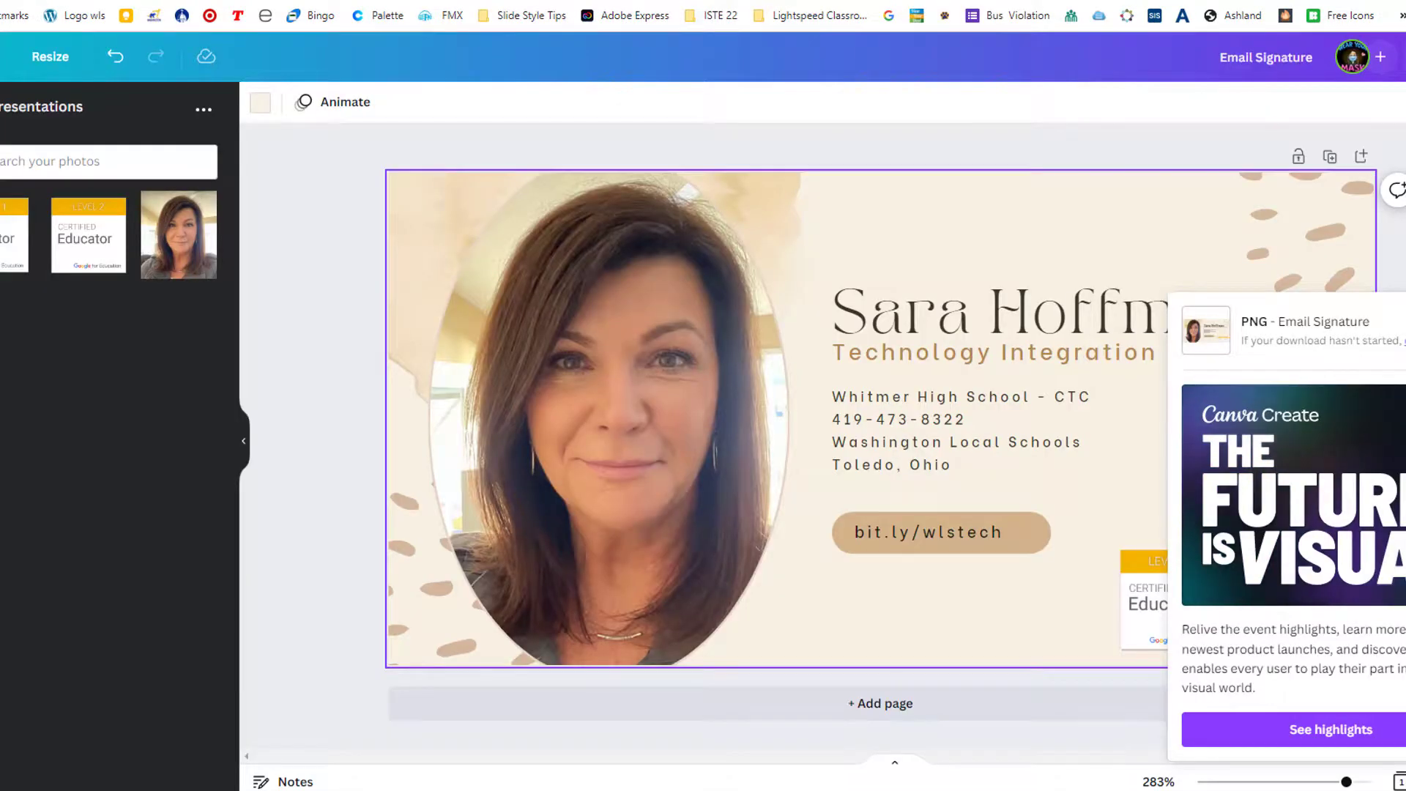